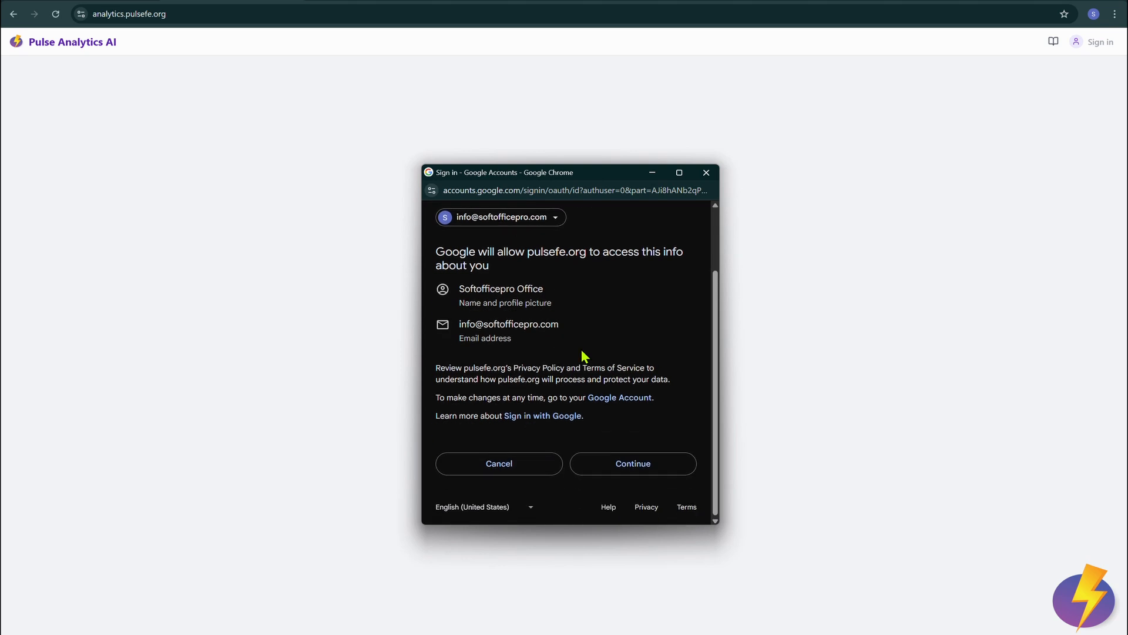
Step: Approve the Google consent popup to finish signing in to Pulse Analytics AI
click(639, 471)
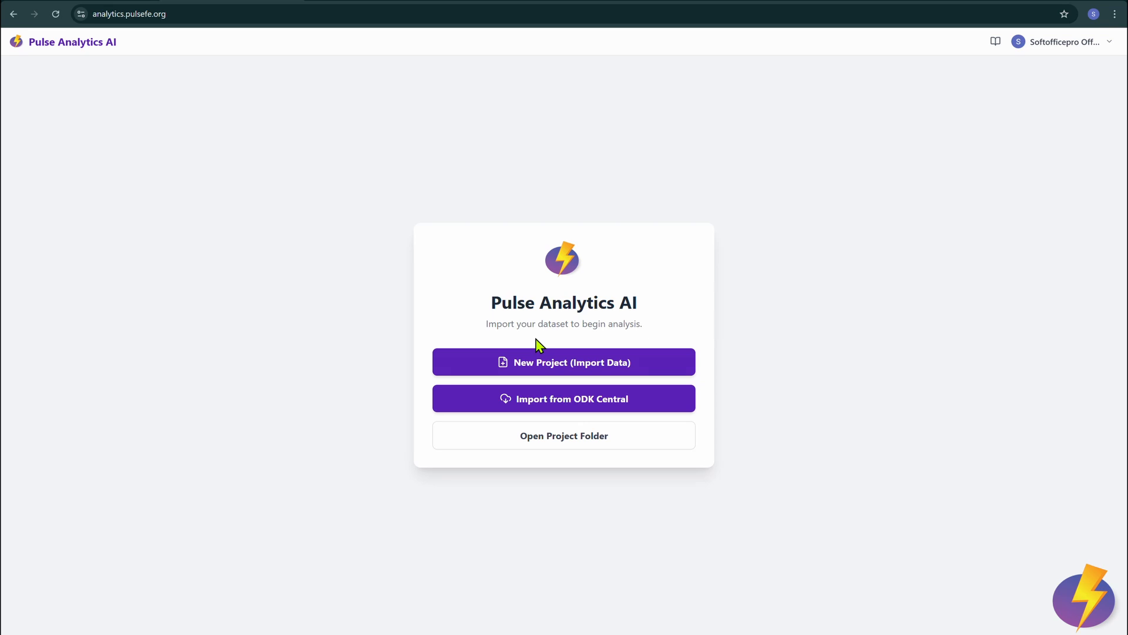
Step: Start an ODK Central import using a new Desktop folder TestAnalysis01, allowing edit access
click(538, 389)
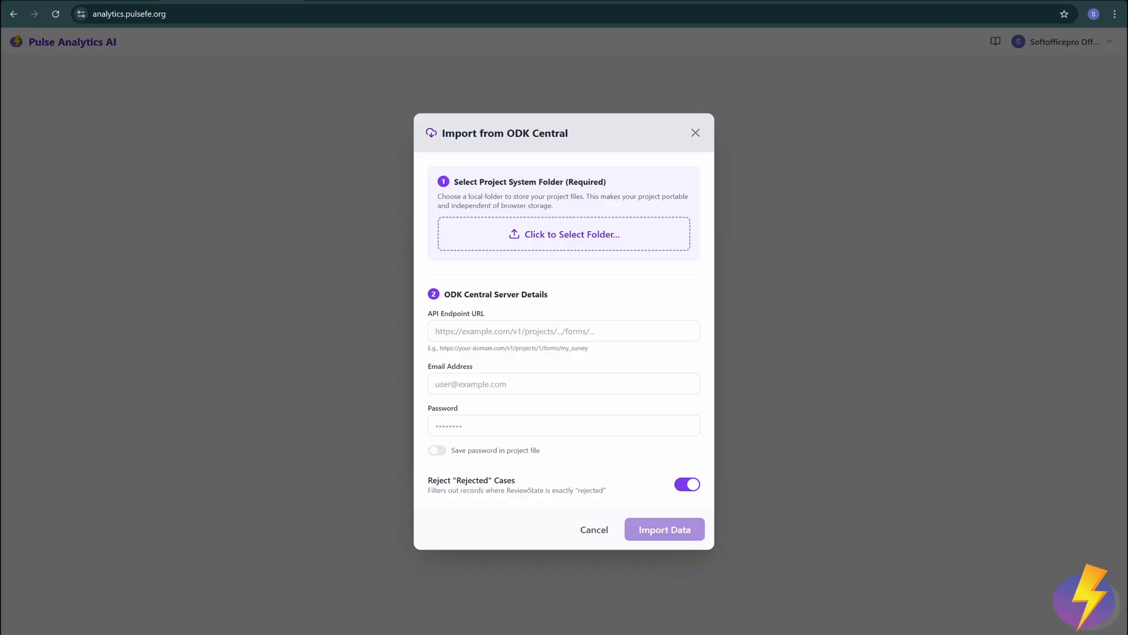
click(746, 633)
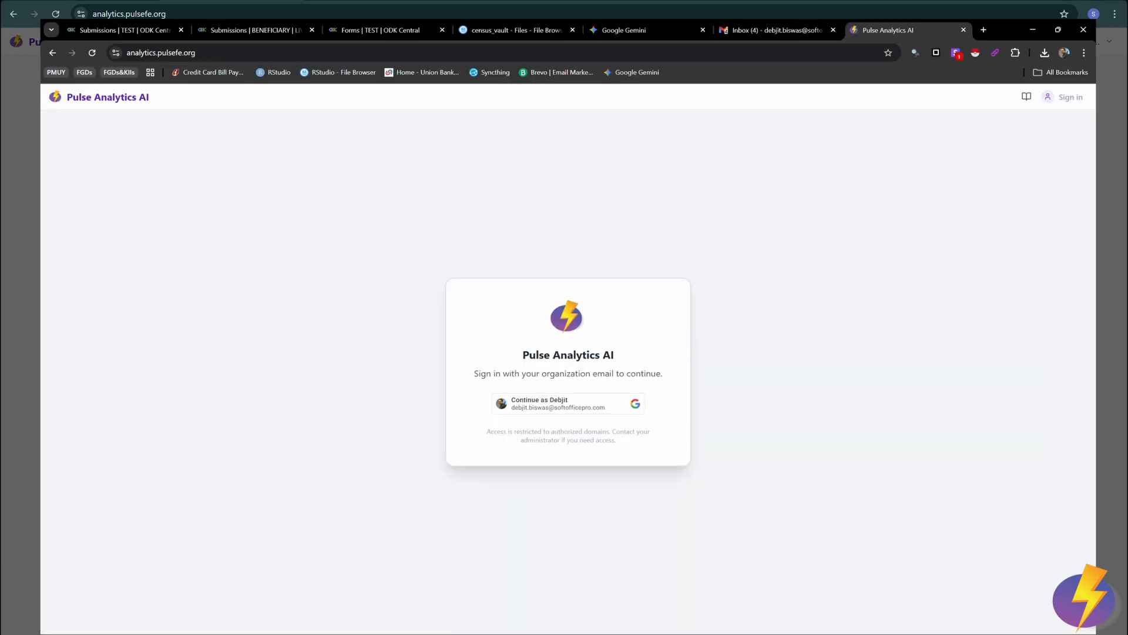
click(660, 242)
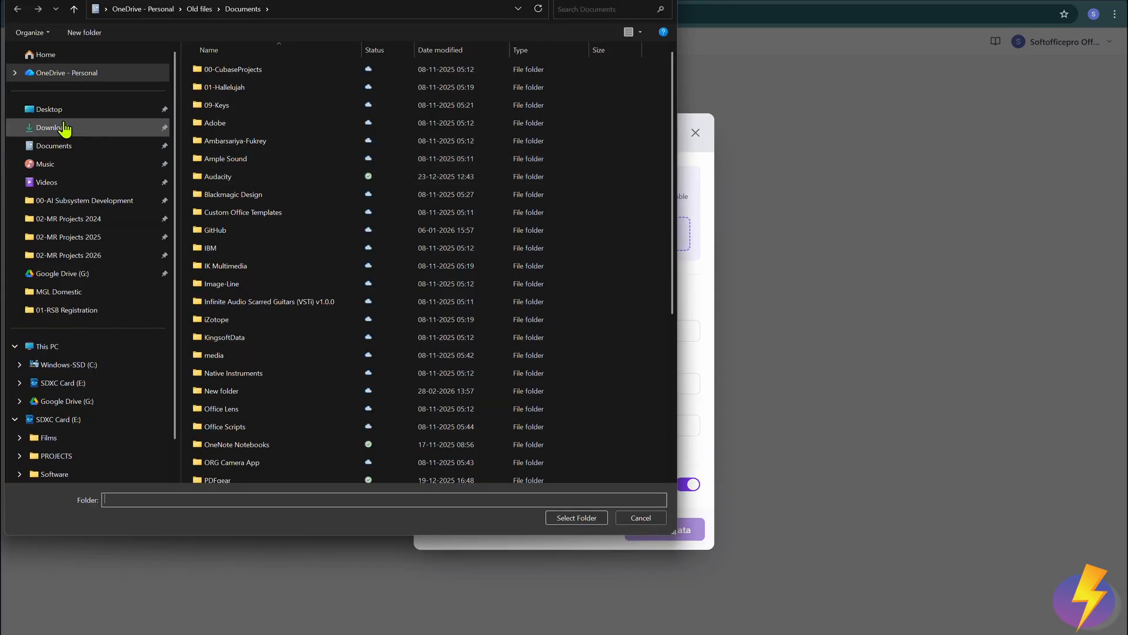
click(84, 105)
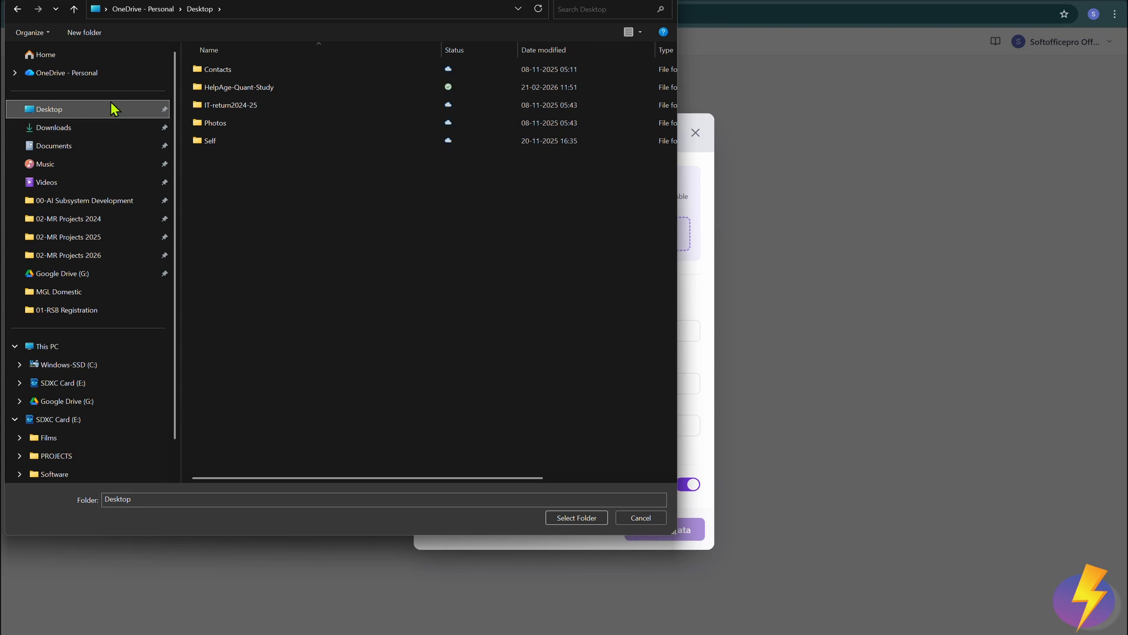
click(82, 33)
text(T)
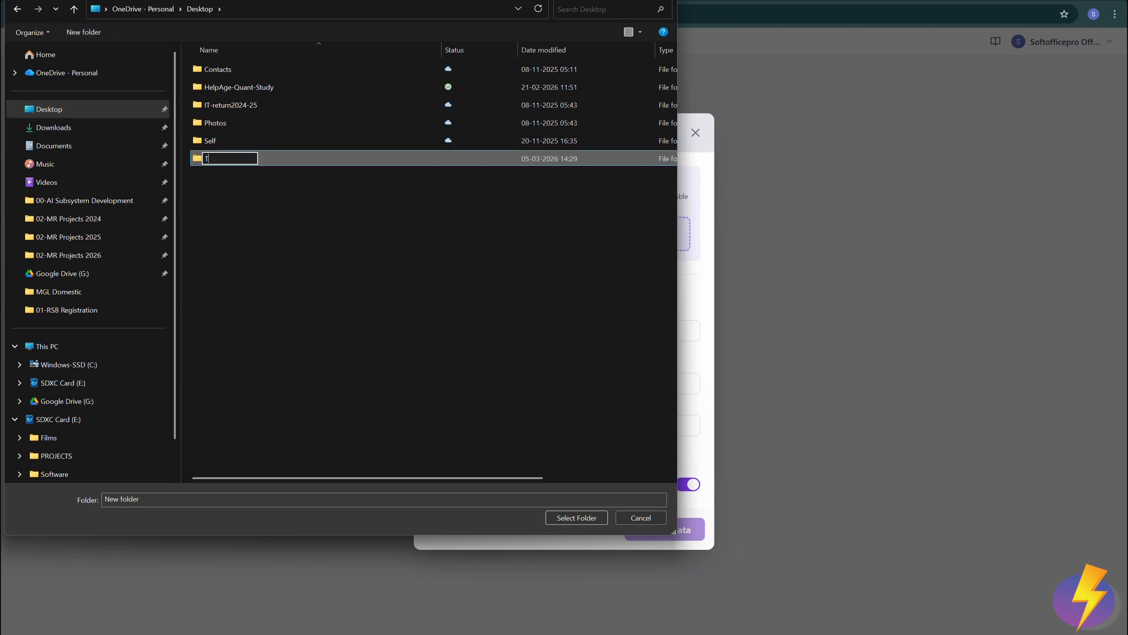
text(estAnalysis01)
key(Return)
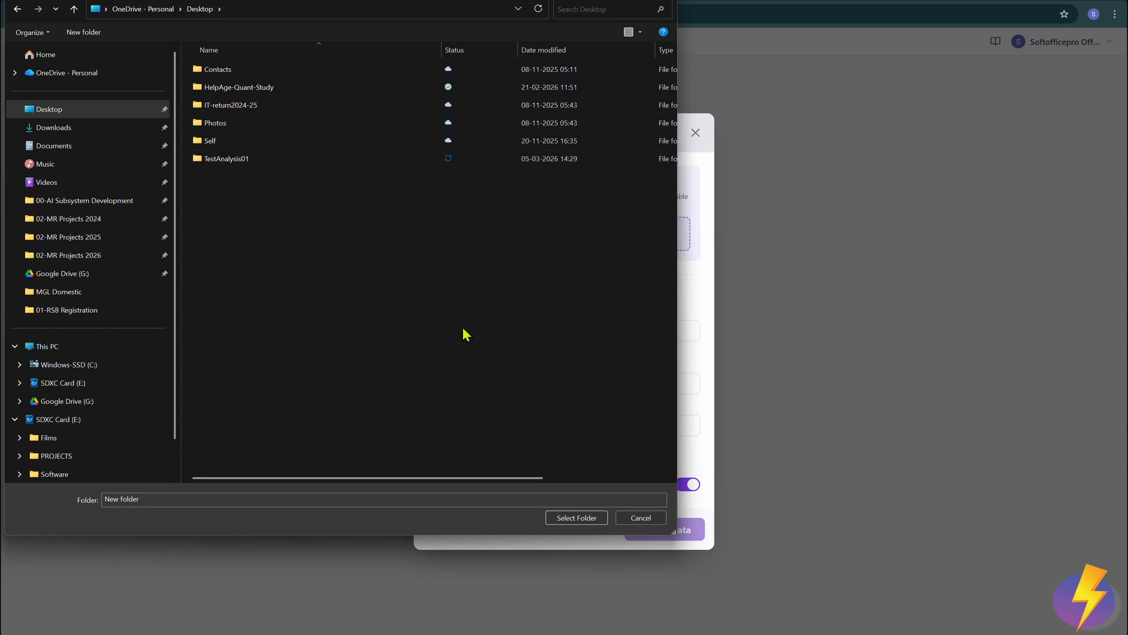
double_click(245, 160)
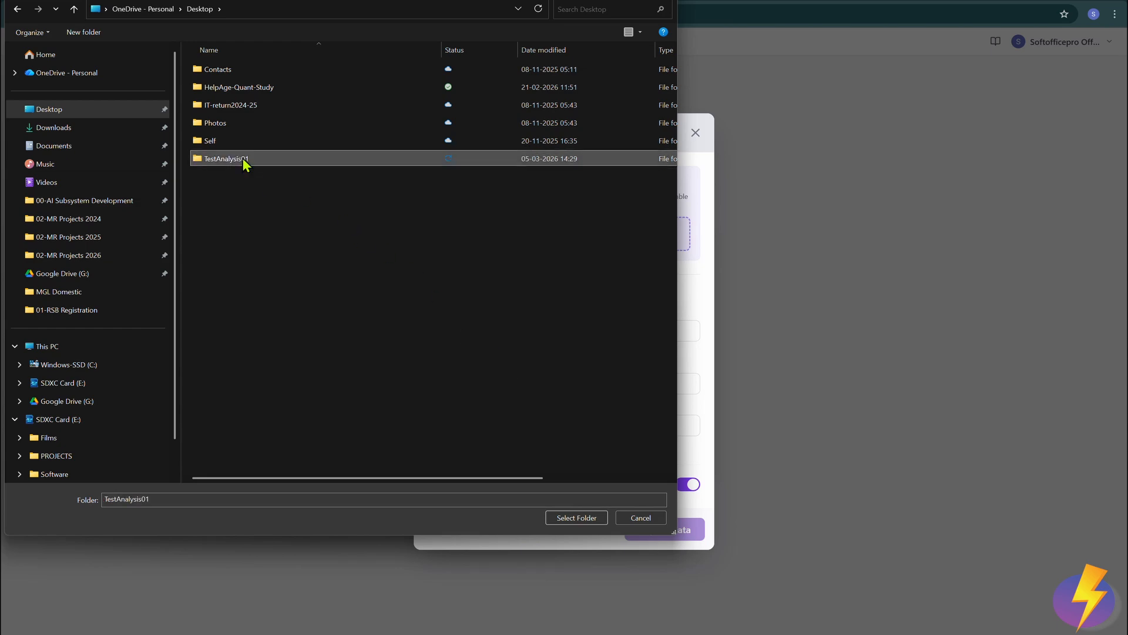
click(576, 520)
click(590, 87)
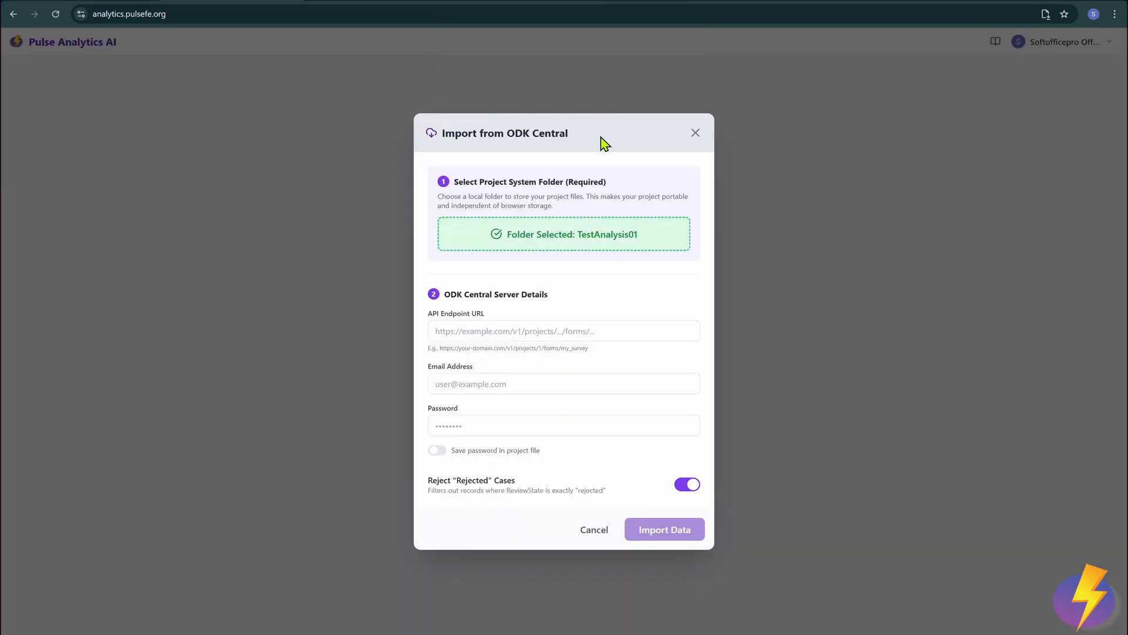
Step: In ODK Central, bring up form 26030210's OData feed link from its Submissions page
click(524, 329)
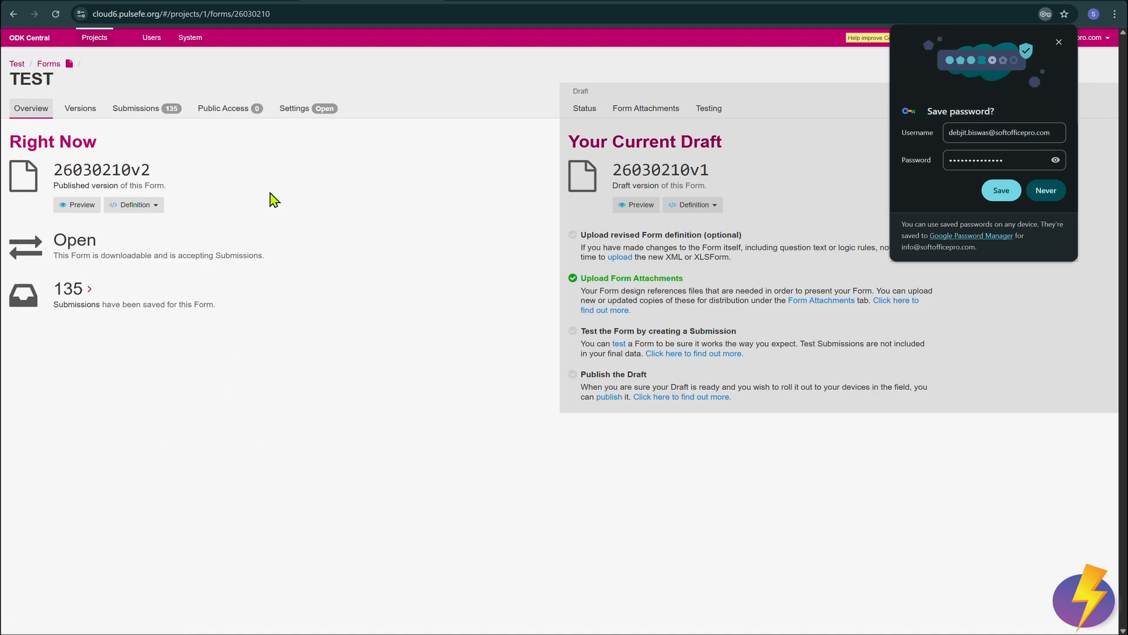
click(147, 109)
click(1059, 42)
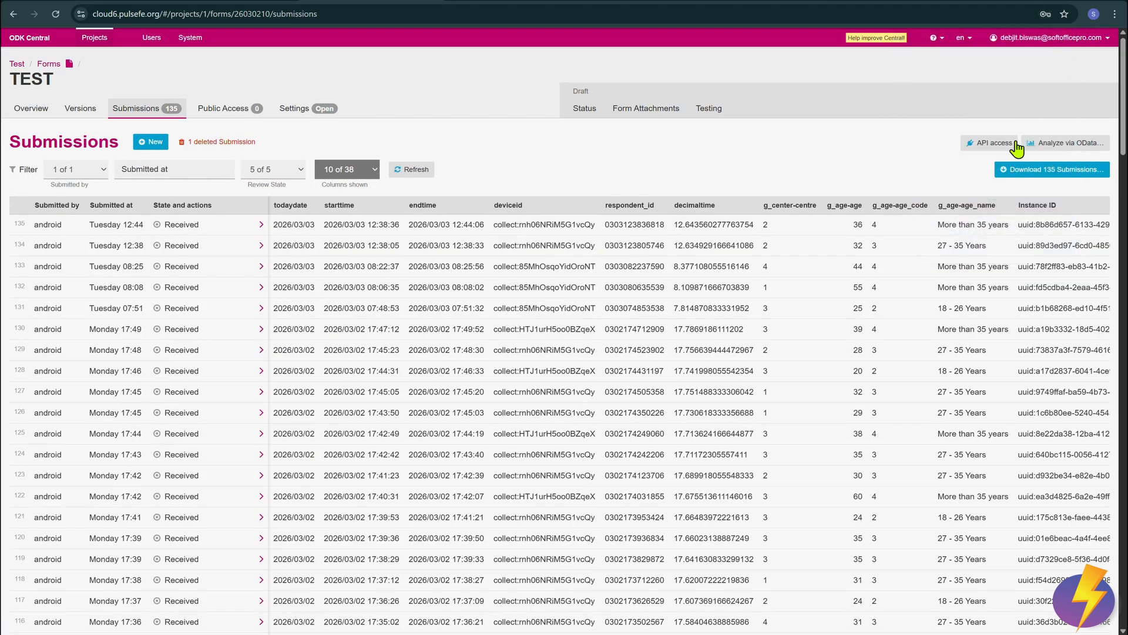
click(1061, 143)
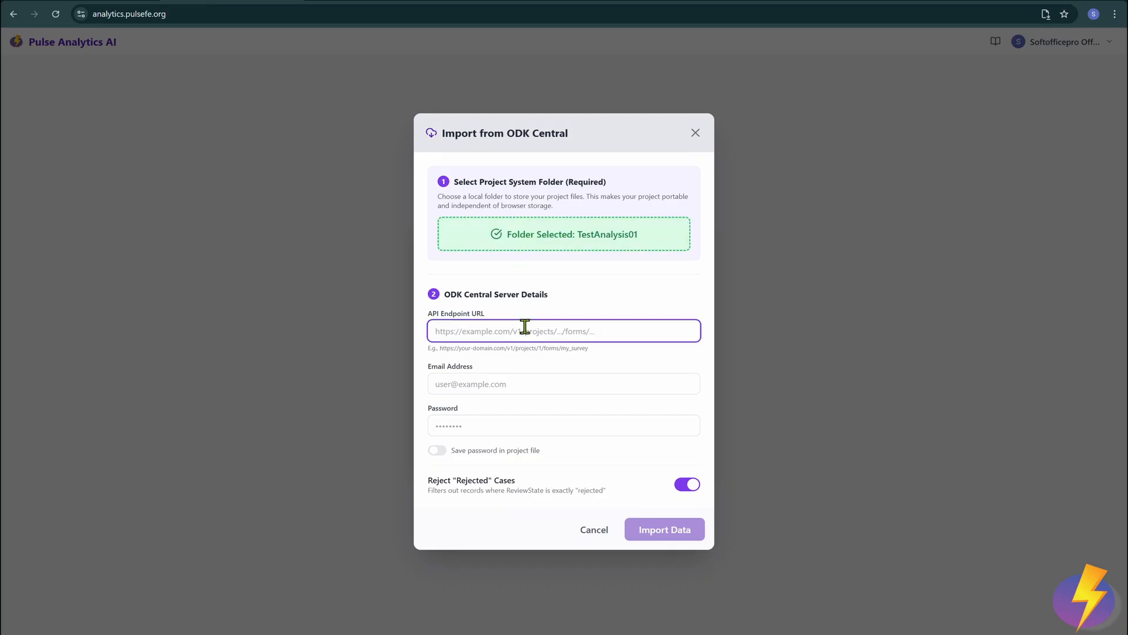
Step: Paste the OData feed link, enter the account e-mail and password, keep the password saved, and import
text(https://cloud6.pulsefe.org/v1/projects/1/forms/26030210.svc)
click(527, 390)
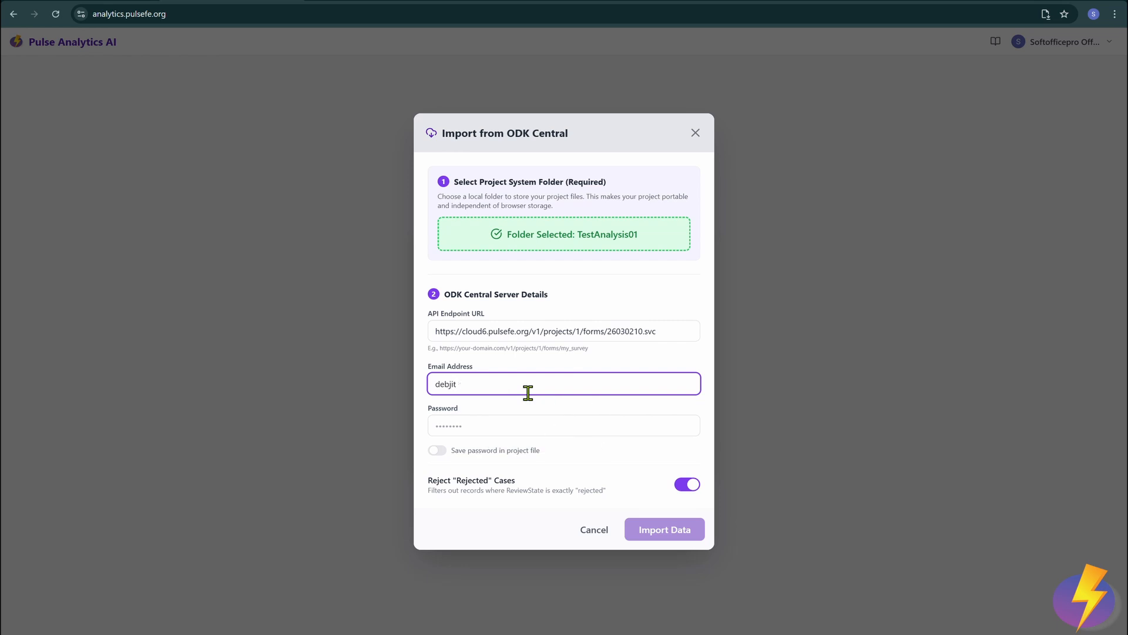
key(Tab)
text(•••)
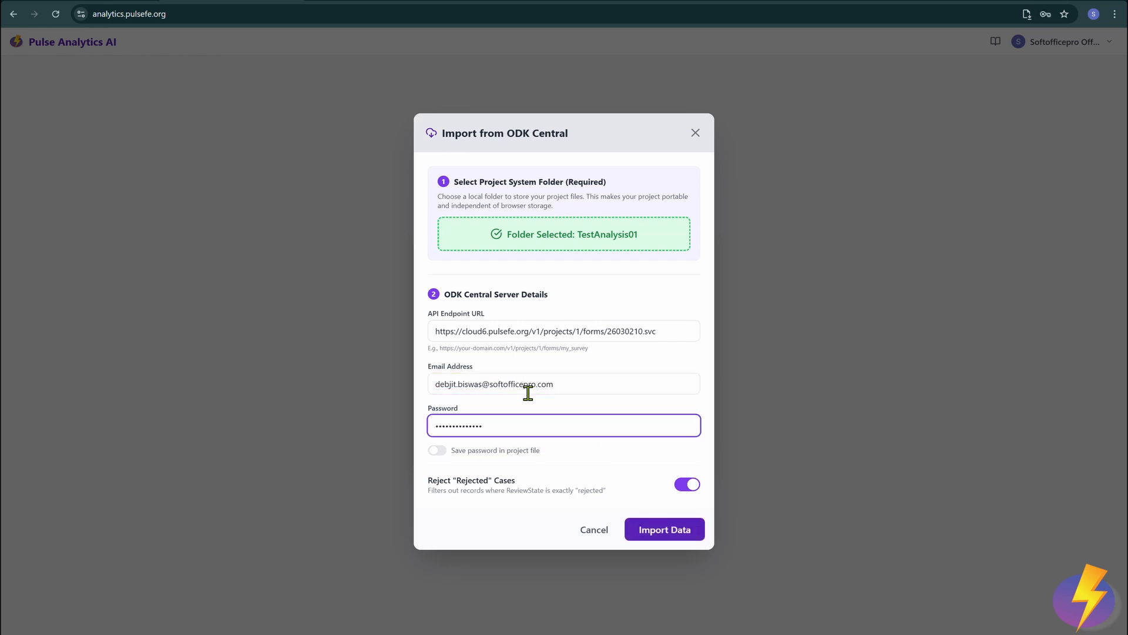
click(436, 450)
click(682, 532)
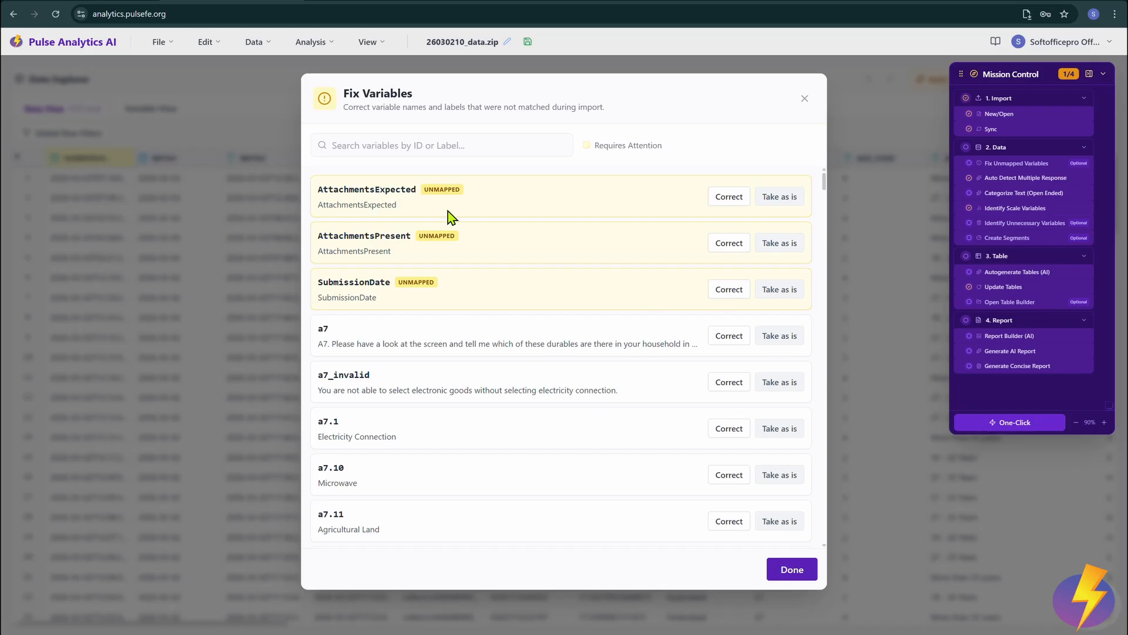
Step: Keep AttachmentsExpected, AttachmentsPresent and SubmissionDate unchanged and finish the variable fixes
click(732, 198)
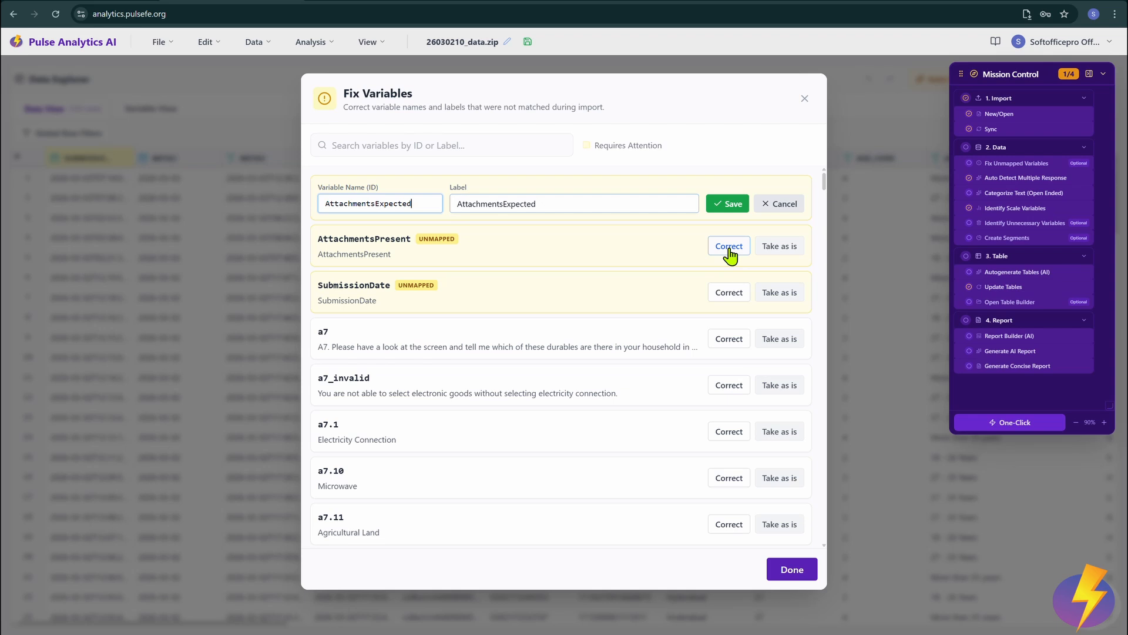
click(574, 196)
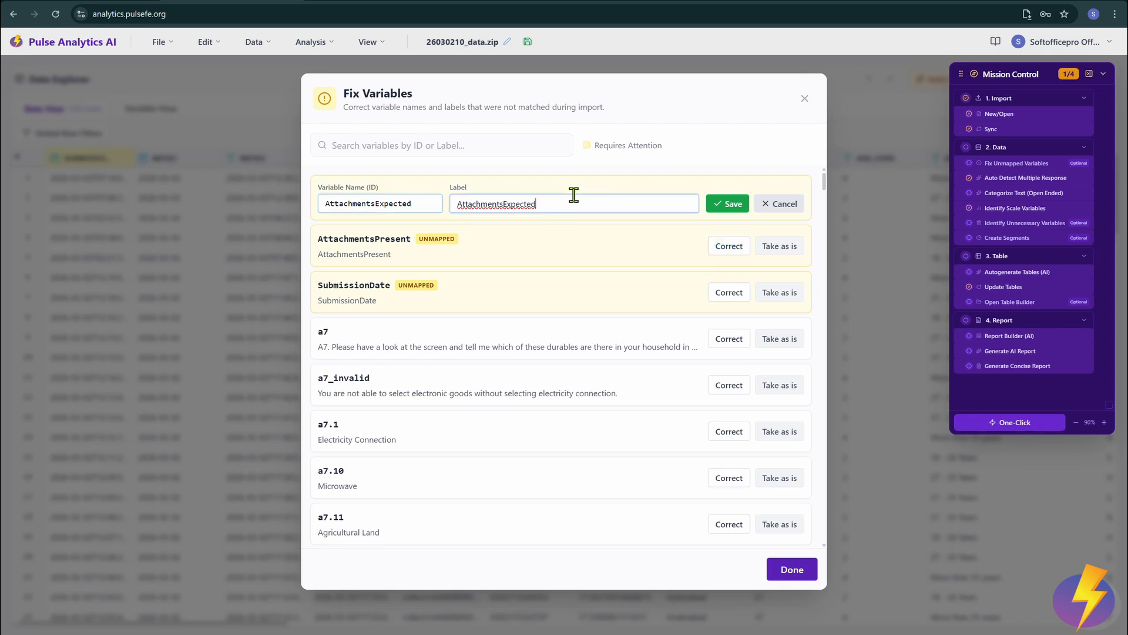
click(791, 208)
click(789, 198)
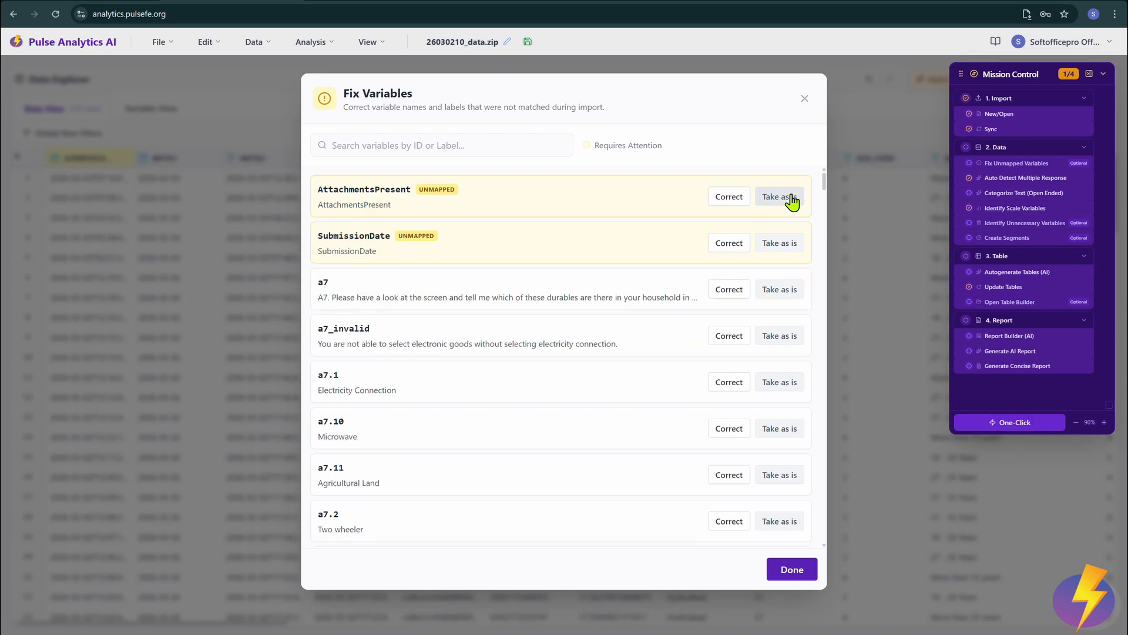
click(790, 197)
click(791, 197)
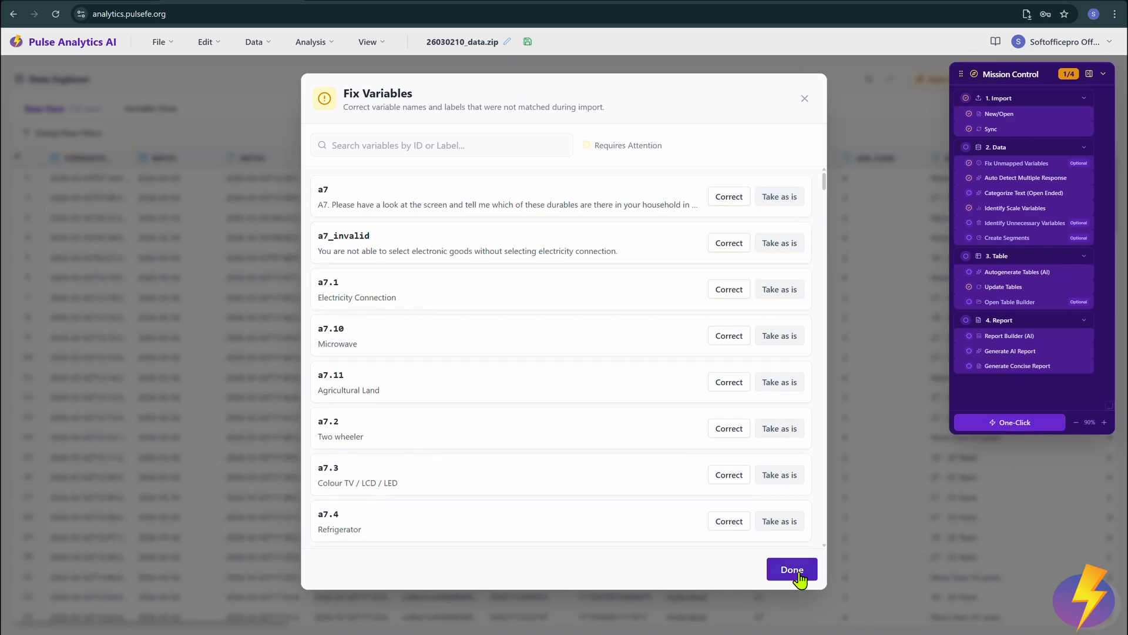
click(792, 569)
mouse_move(247, 627)
mouse_down()
mouse_move(1101, 631)
mouse_move(247, 629)
mouse_up()
Step: In Variable View, keep age_code as Nominal and review occupation's value labels
click(145, 114)
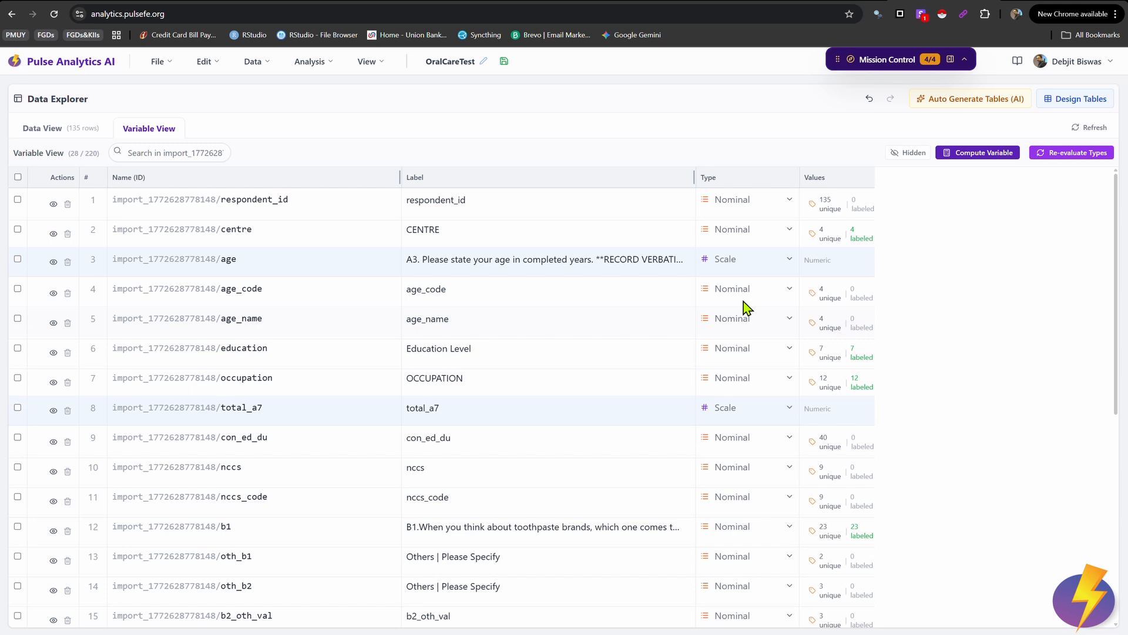
click(778, 297)
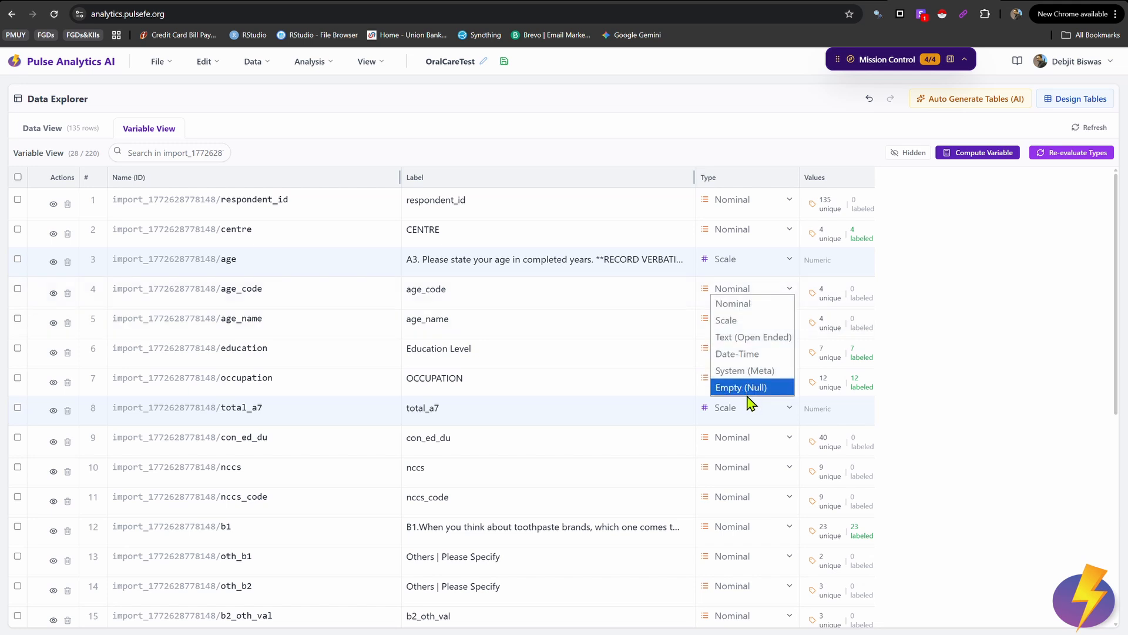
click(749, 305)
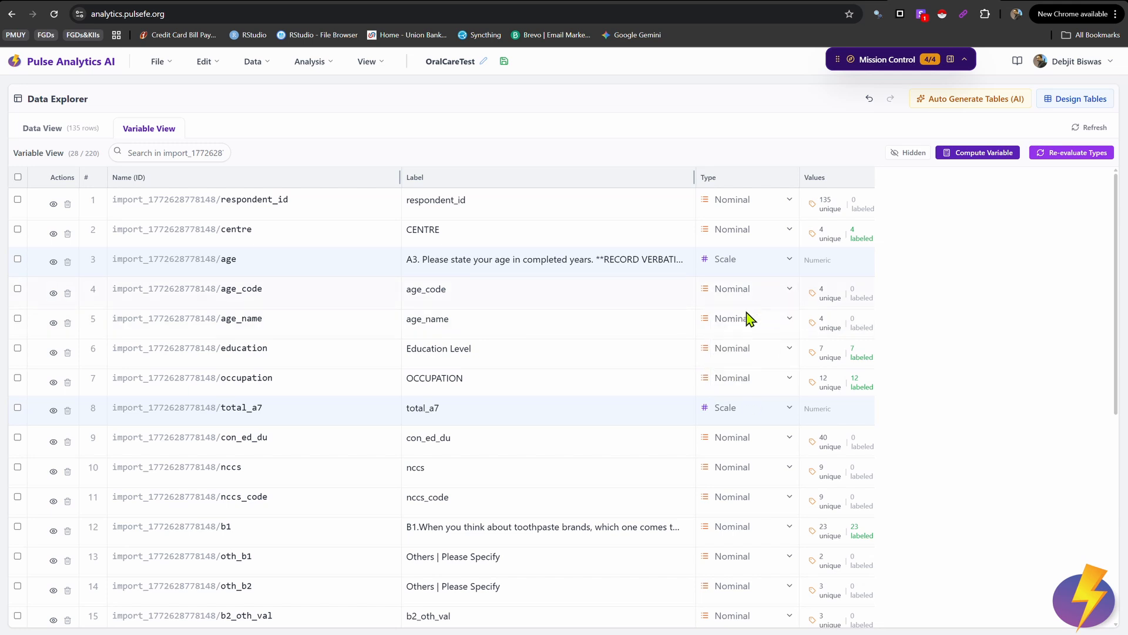
click(826, 387)
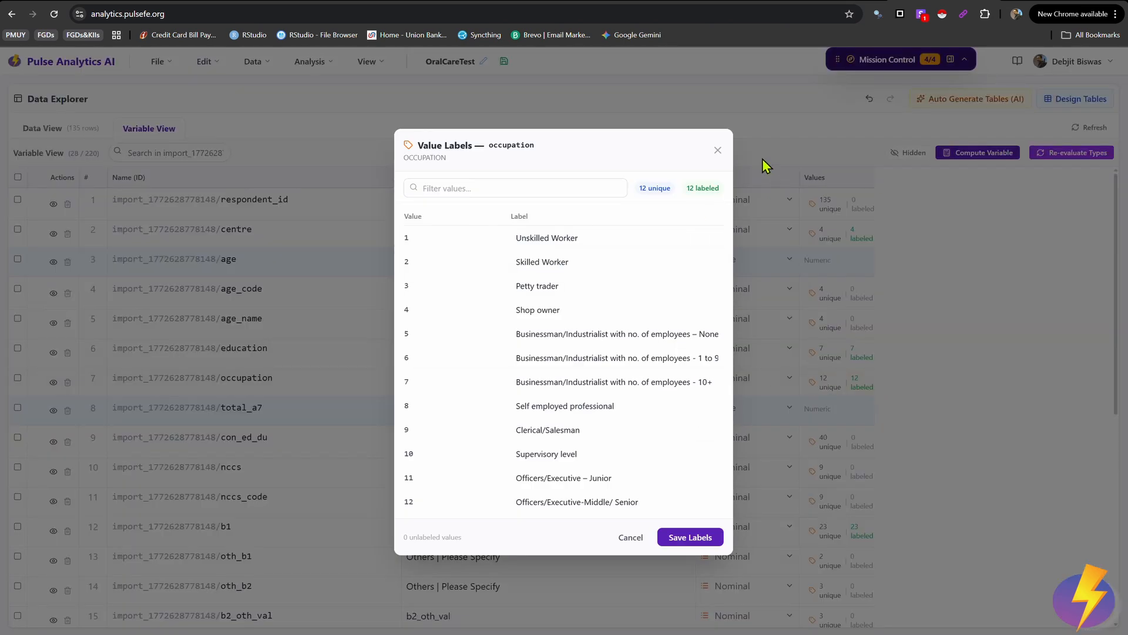
click(717, 150)
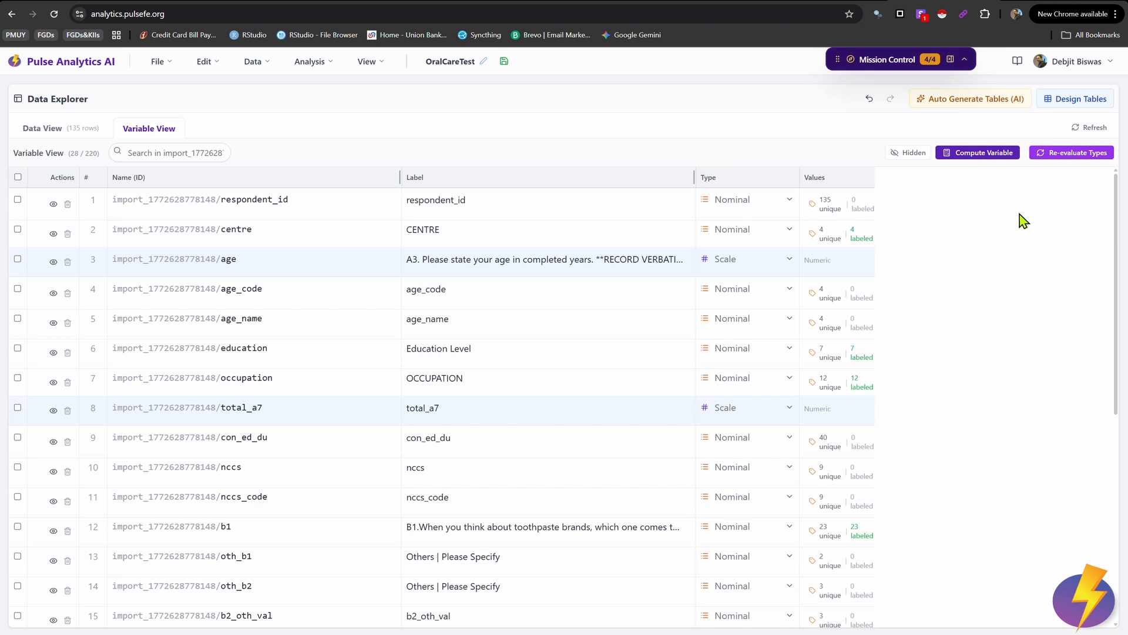
Step: Jump to the total_a7 column in the data grid and back to it in the variable list
double_click(248, 411)
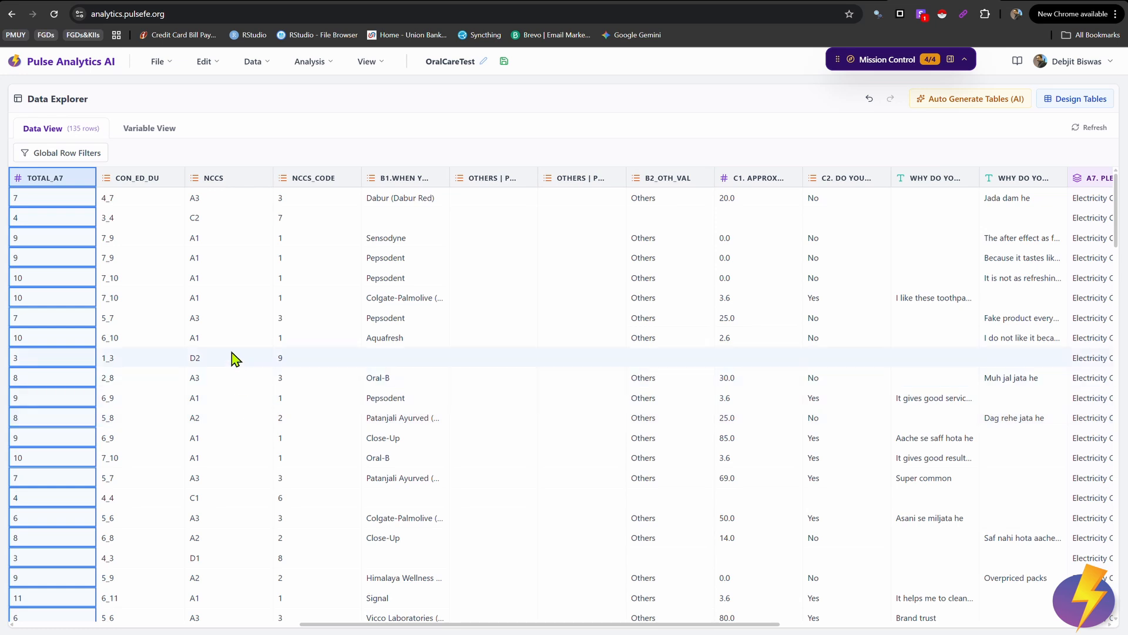
double_click(47, 180)
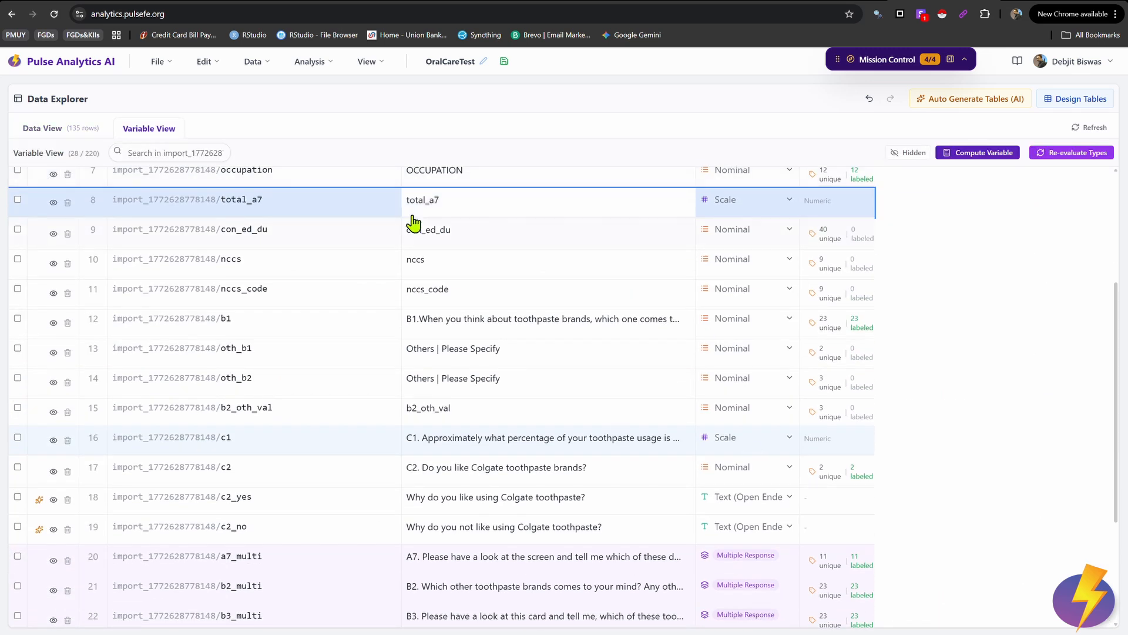
scroll(559, 337, up, 1)
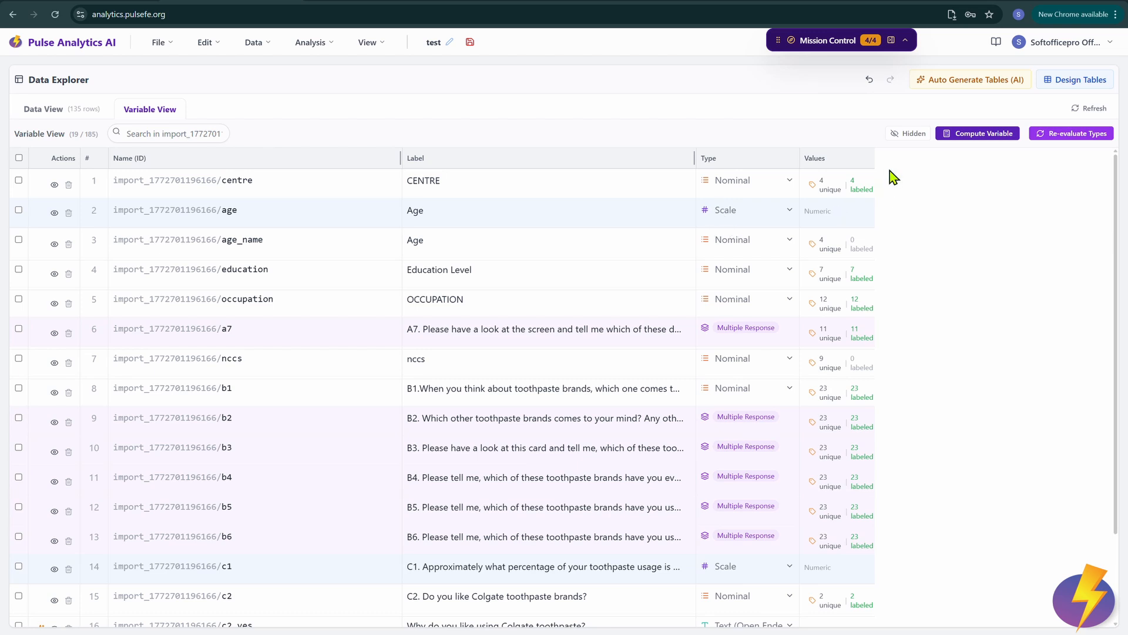
Step: Briefly show hidden variables, then hide them again so the list shows 19 of 185
click(901, 135)
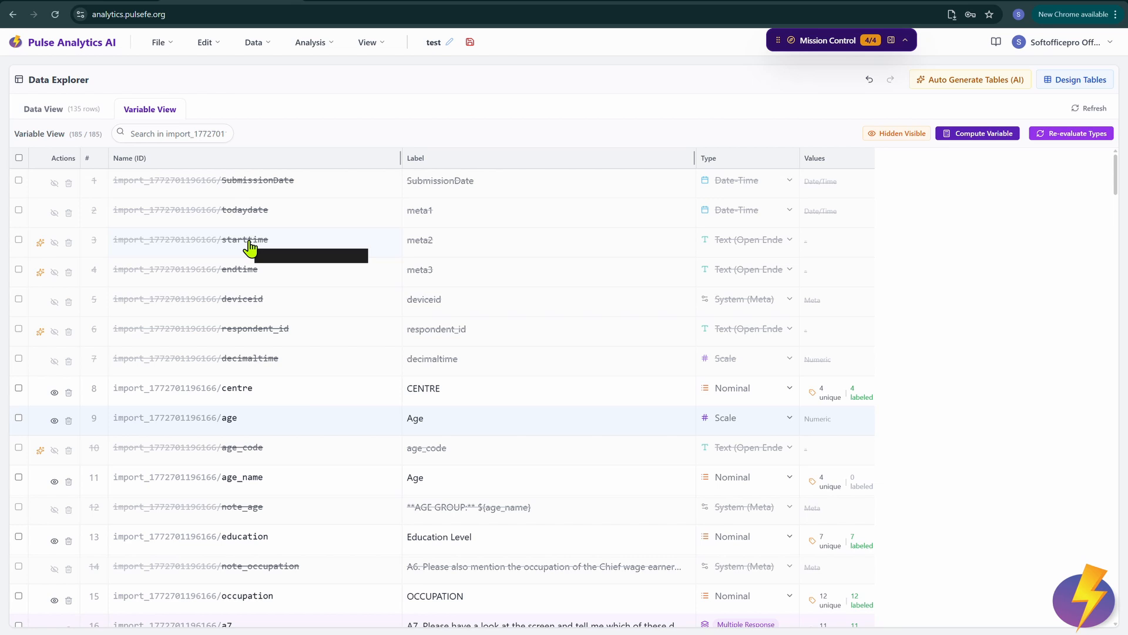
scroll(249, 248, down, 3)
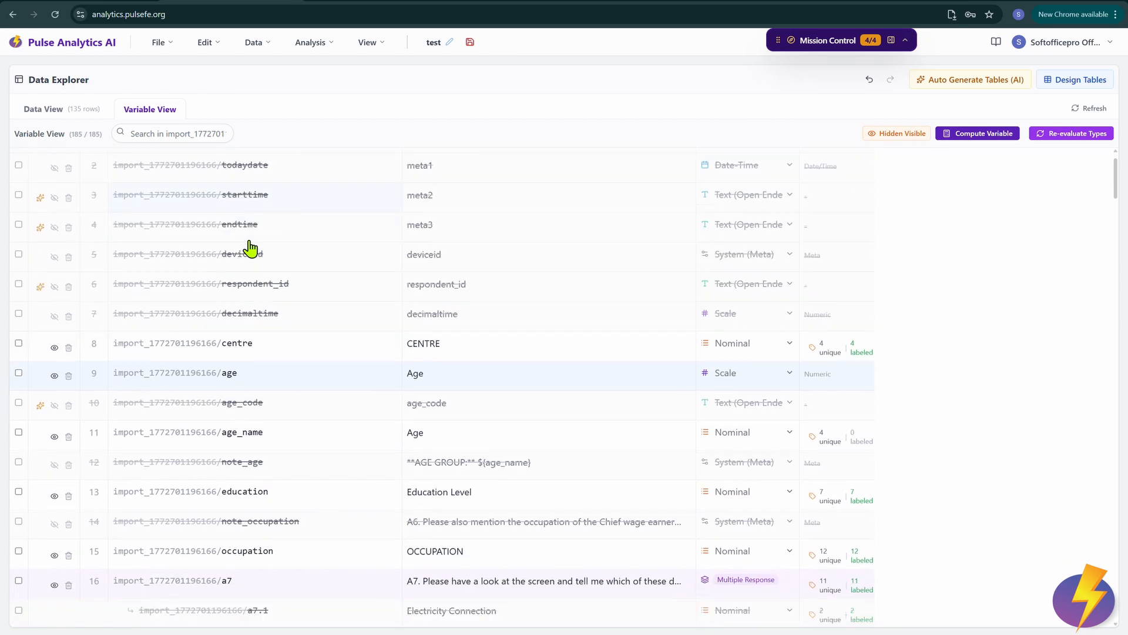
scroll(249, 248, down, 4)
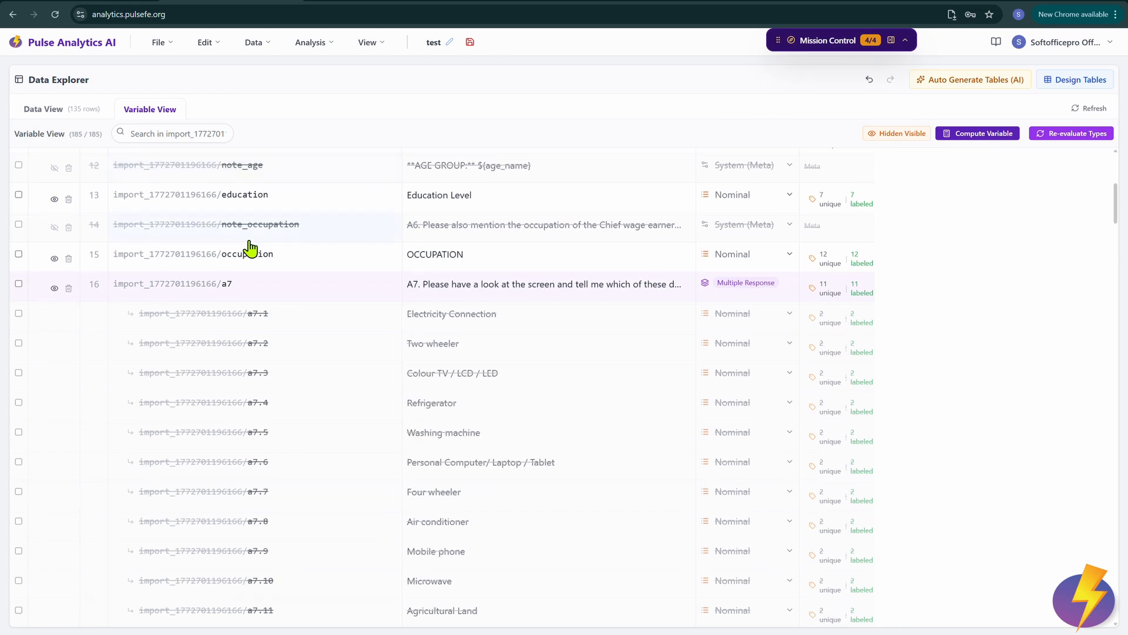
scroll(250, 248, up, 5)
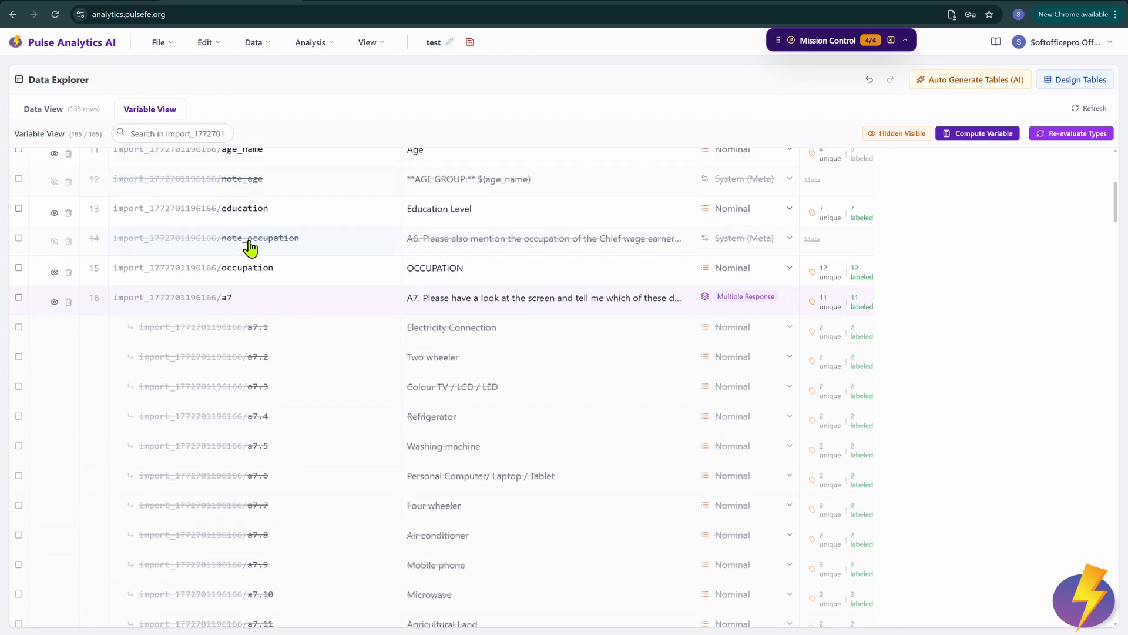
scroll(250, 248, up, 3)
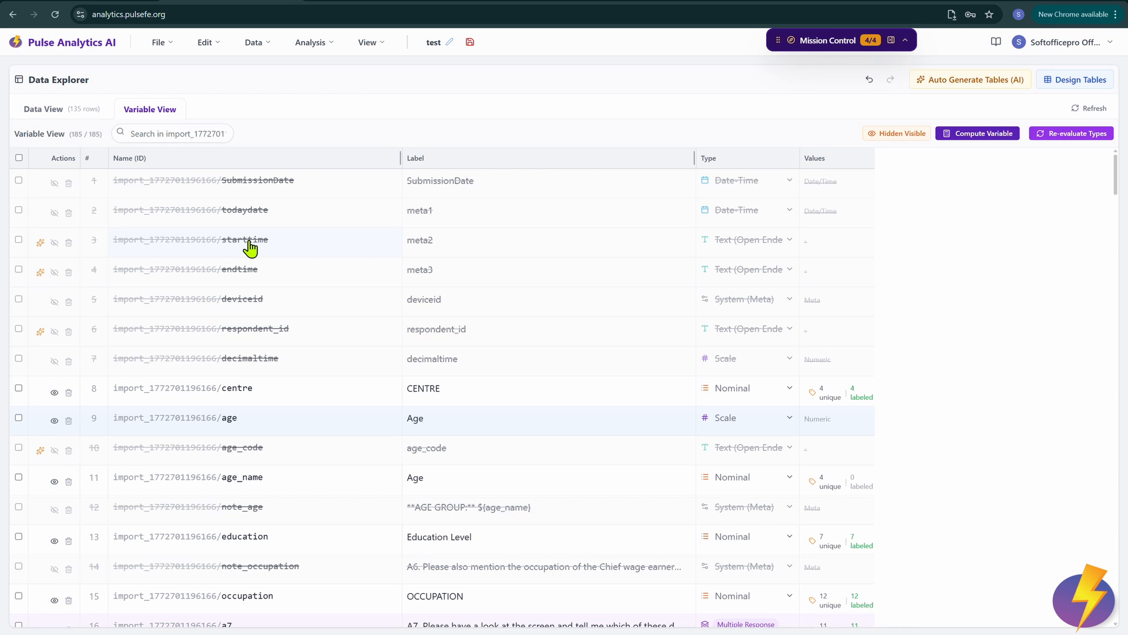
click(887, 136)
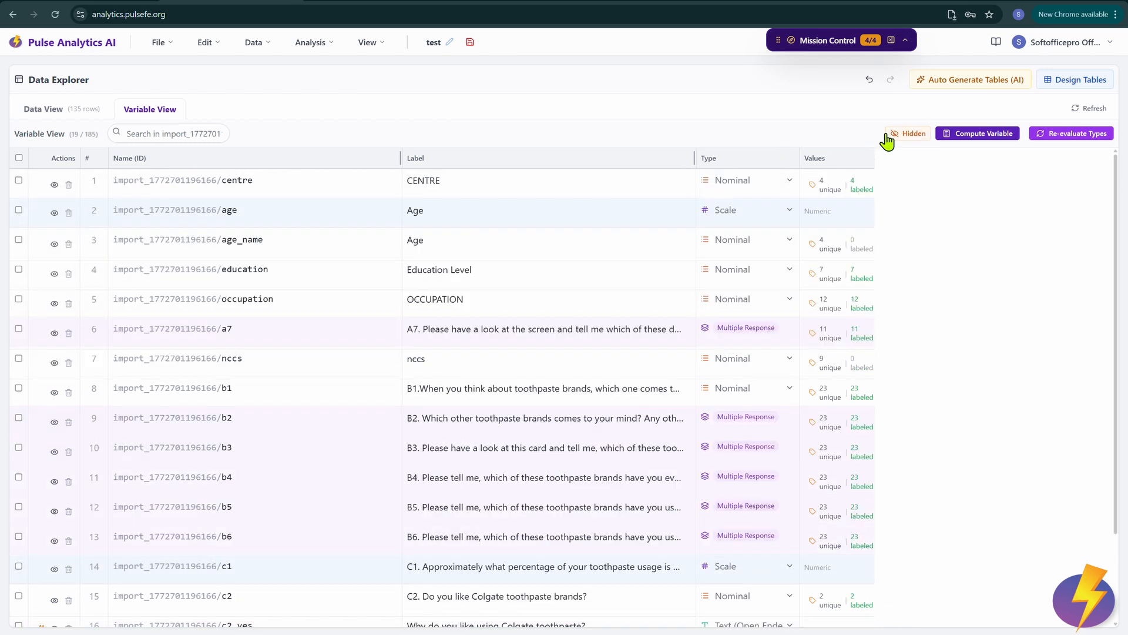
Step: Open Compute Variable, look over its AI Smart Assist, name and label fields, then close it unused
click(987, 135)
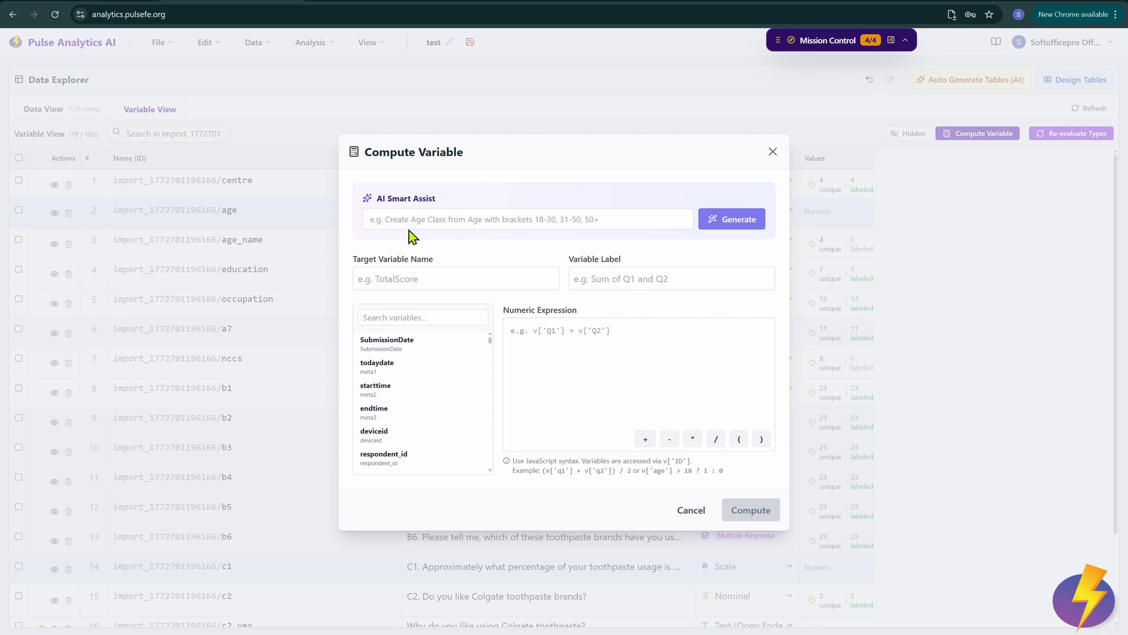
click(390, 220)
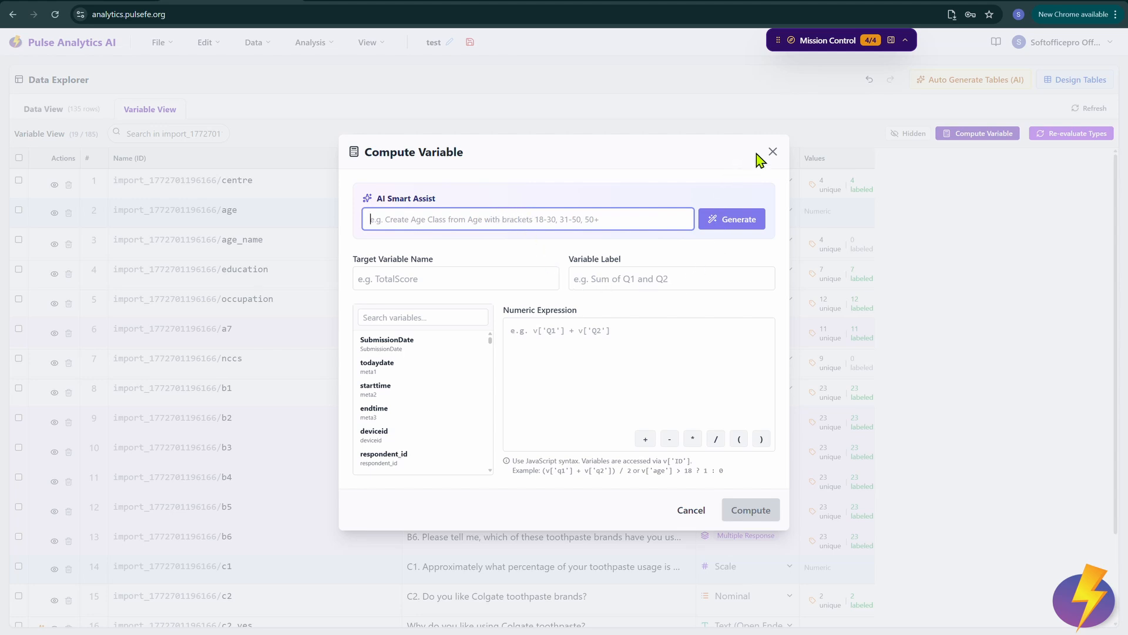
click(368, 282)
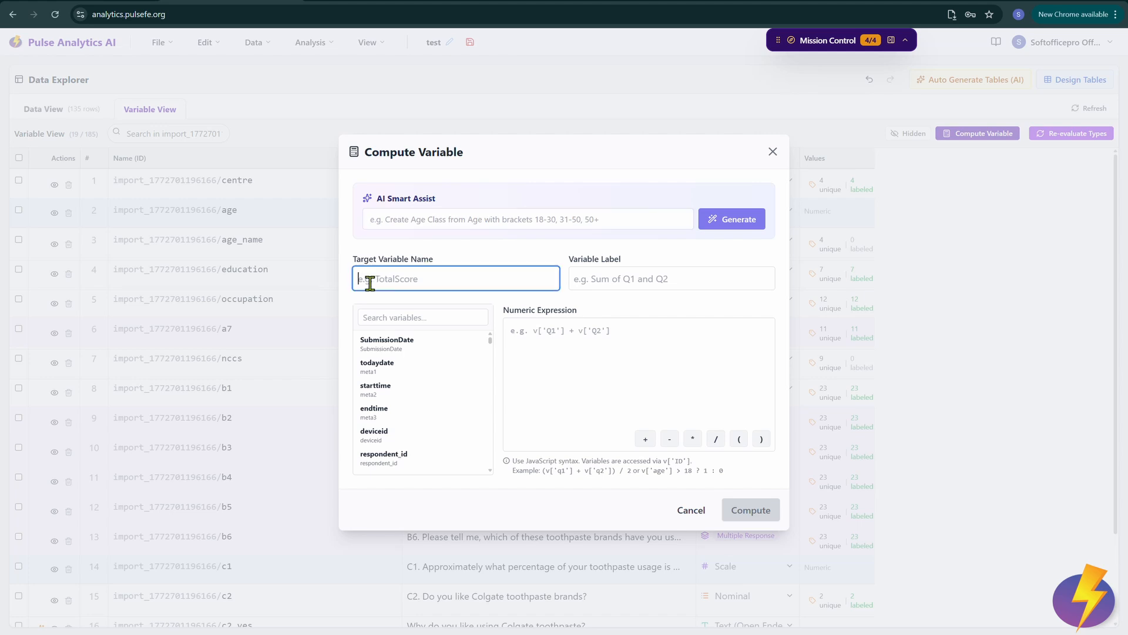
click(691, 285)
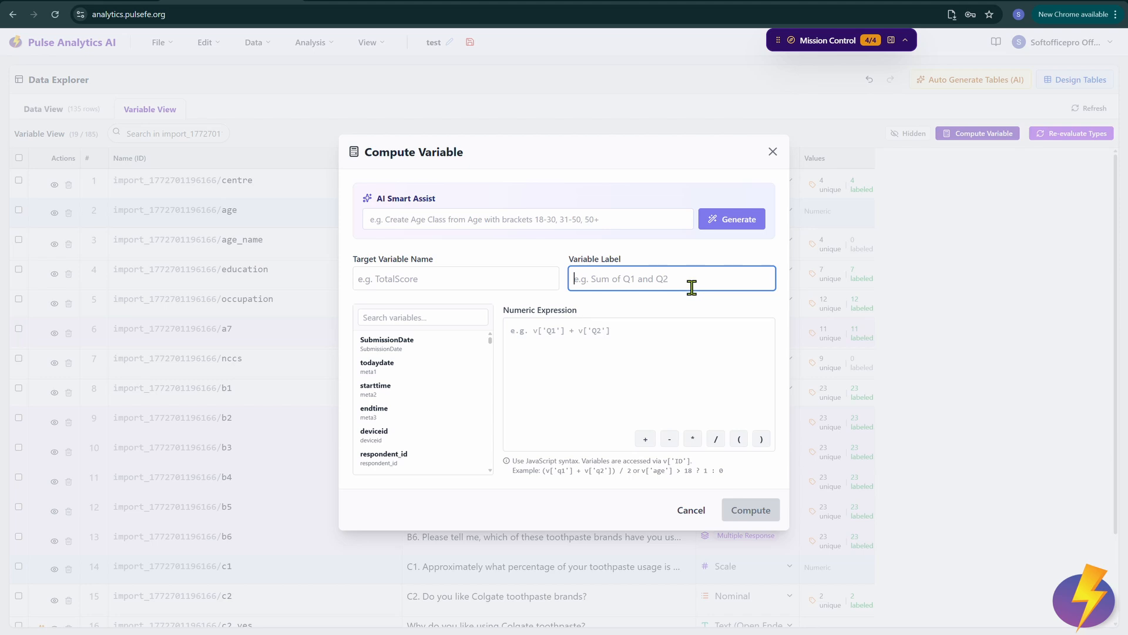
click(773, 154)
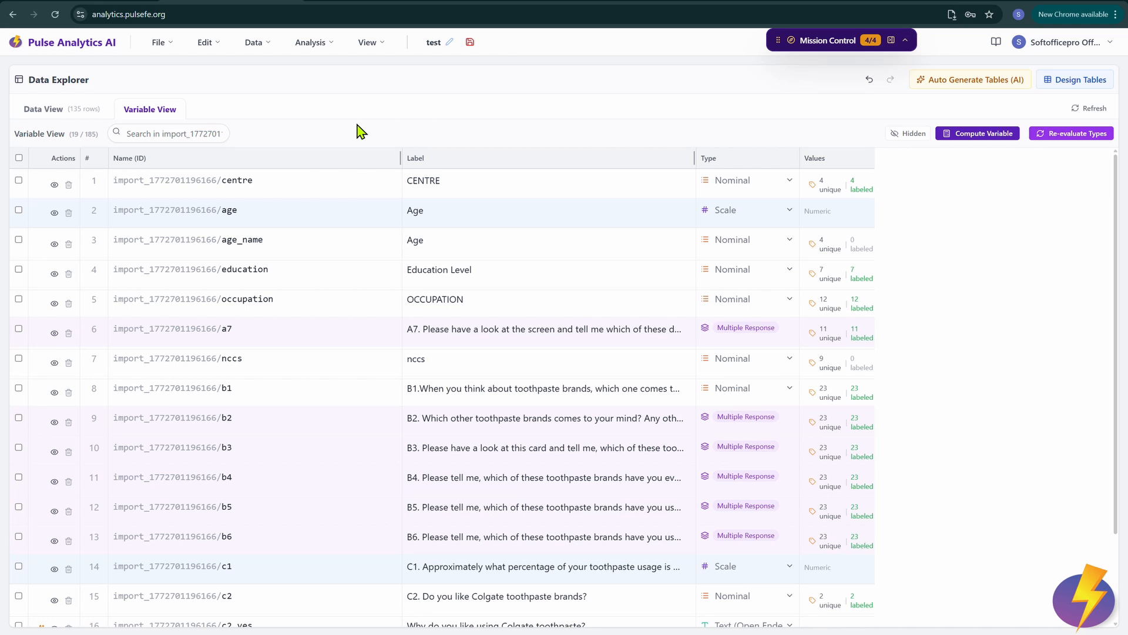
Step: Search the variable list for 'mul' to show the seven Multiple Response variables
click(177, 131)
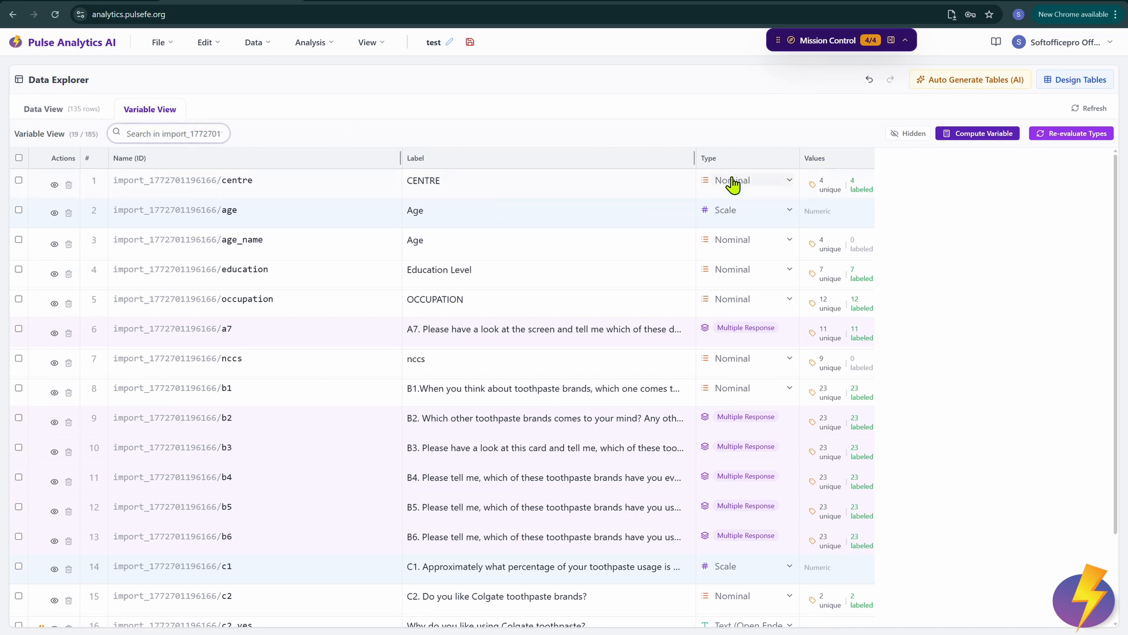
scroll(579, 328, down, 1)
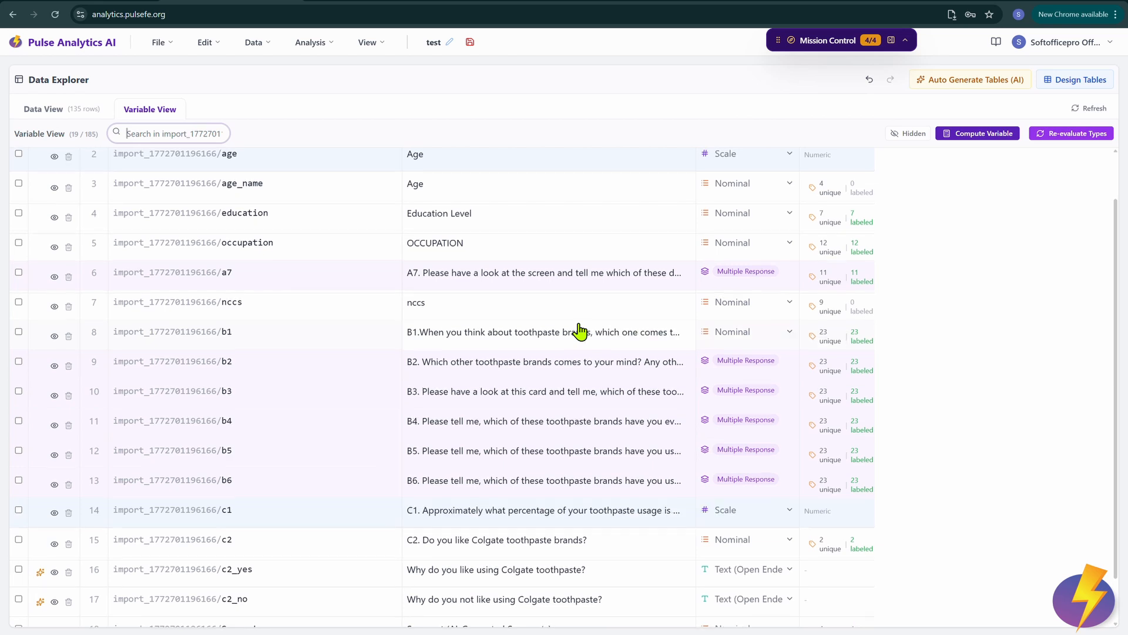
text(mul)
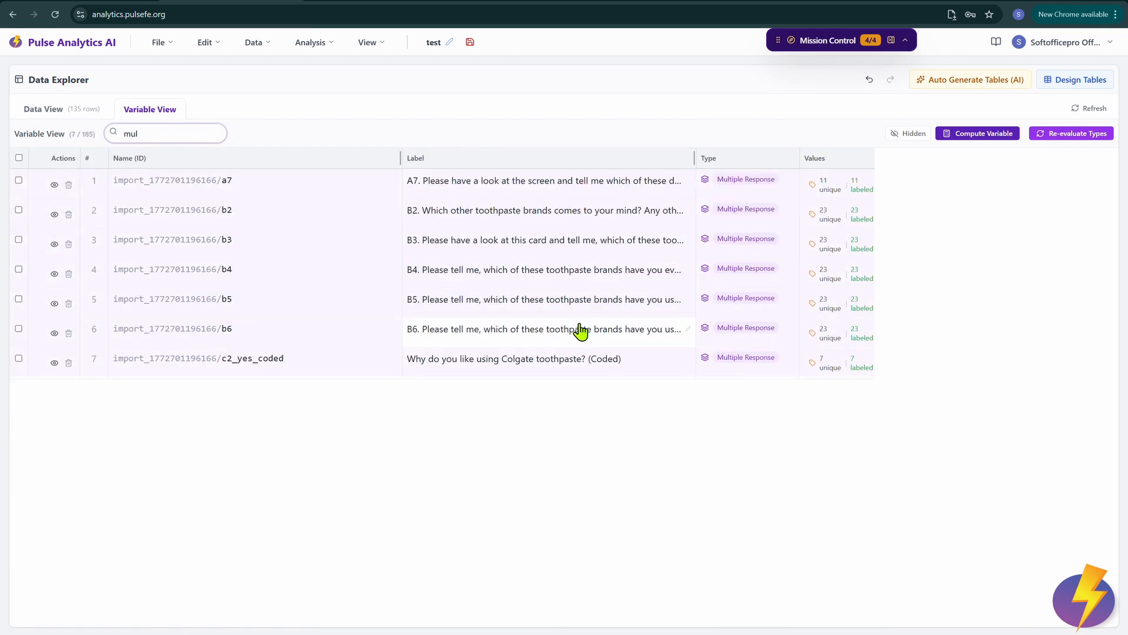
Step: Select all seven Multiple Response variables, deselect them, and return to the search filter
click(19, 158)
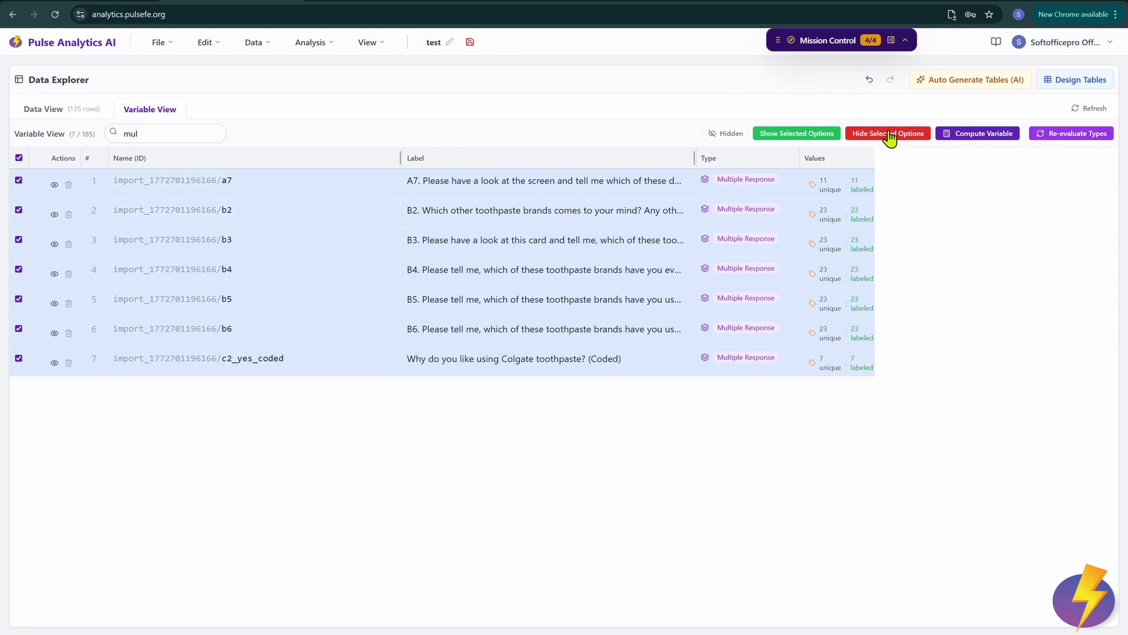
click(19, 158)
click(165, 132)
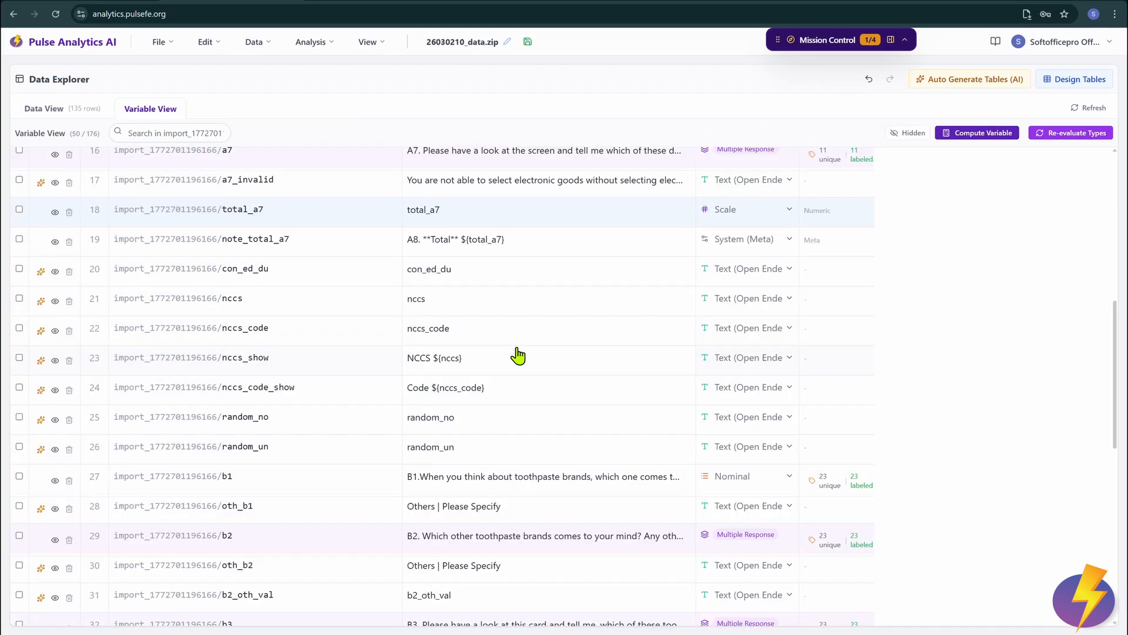
scroll(599, 385, up, 8)
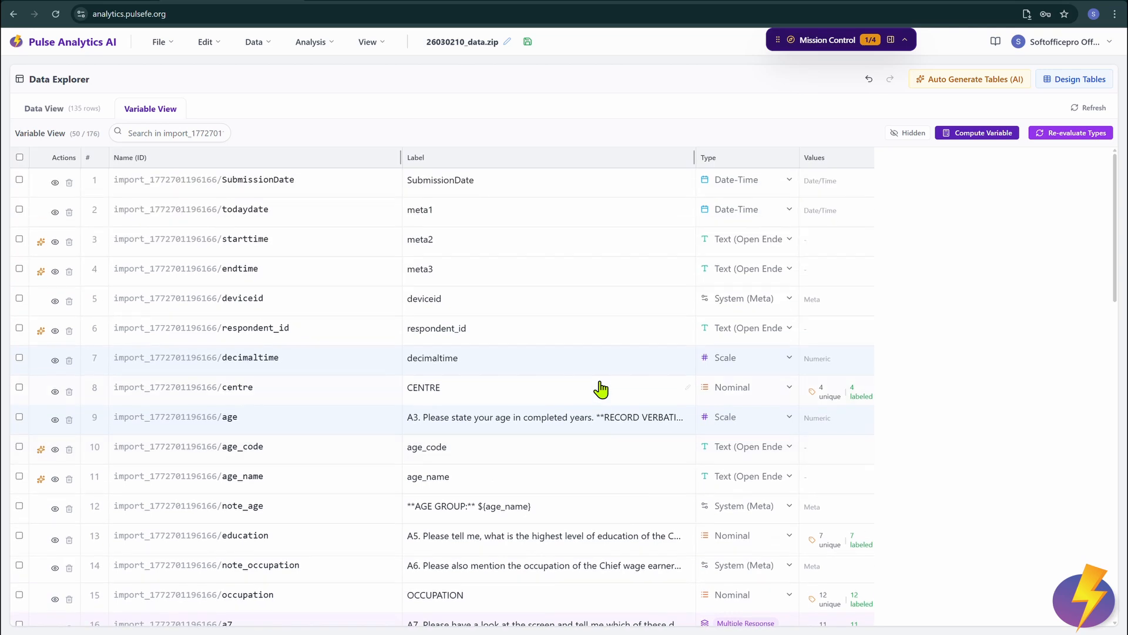
Step: Run Data > Identify Unnecessary Variables and hide all 25 flagged variables, SubmitterName included
scroll(675, 336, down, 5)
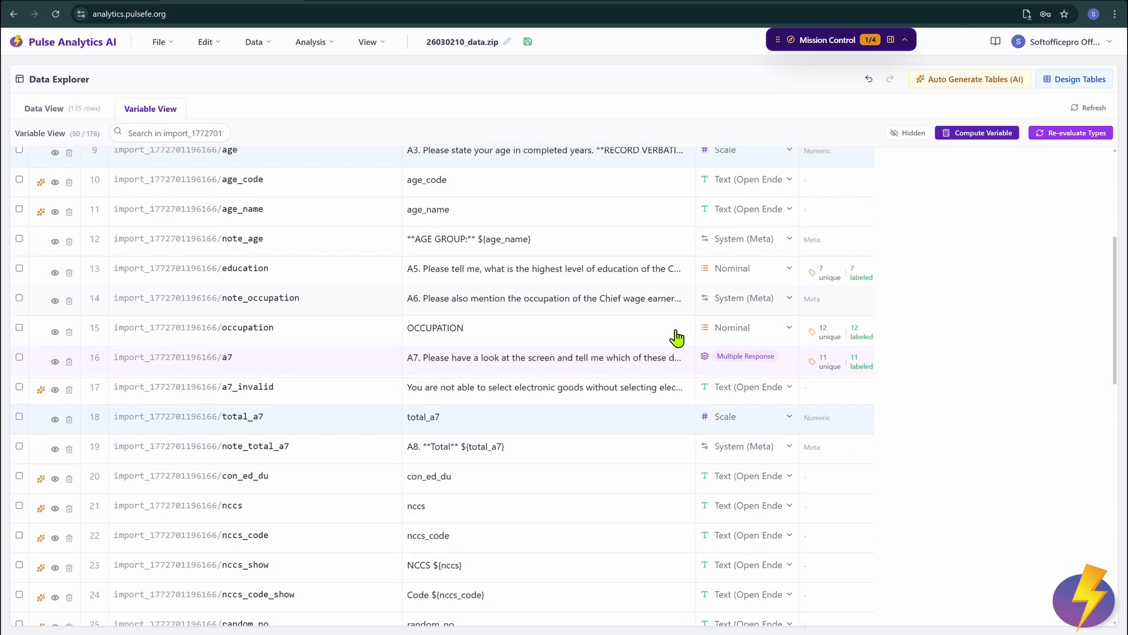
scroll(675, 338, up, 5)
click(252, 44)
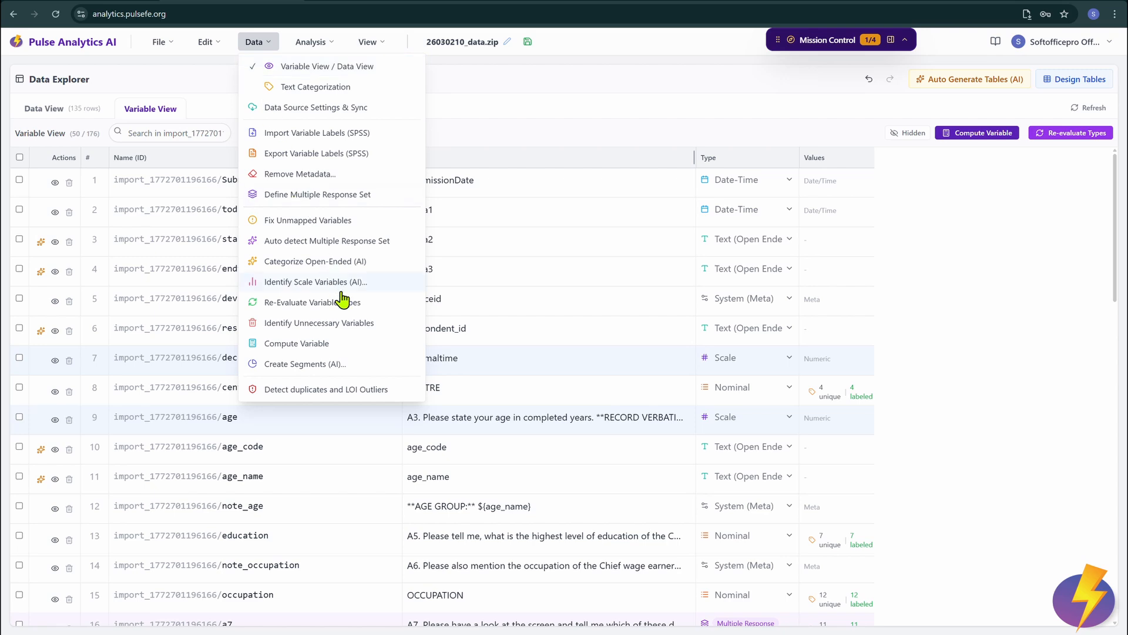
click(358, 334)
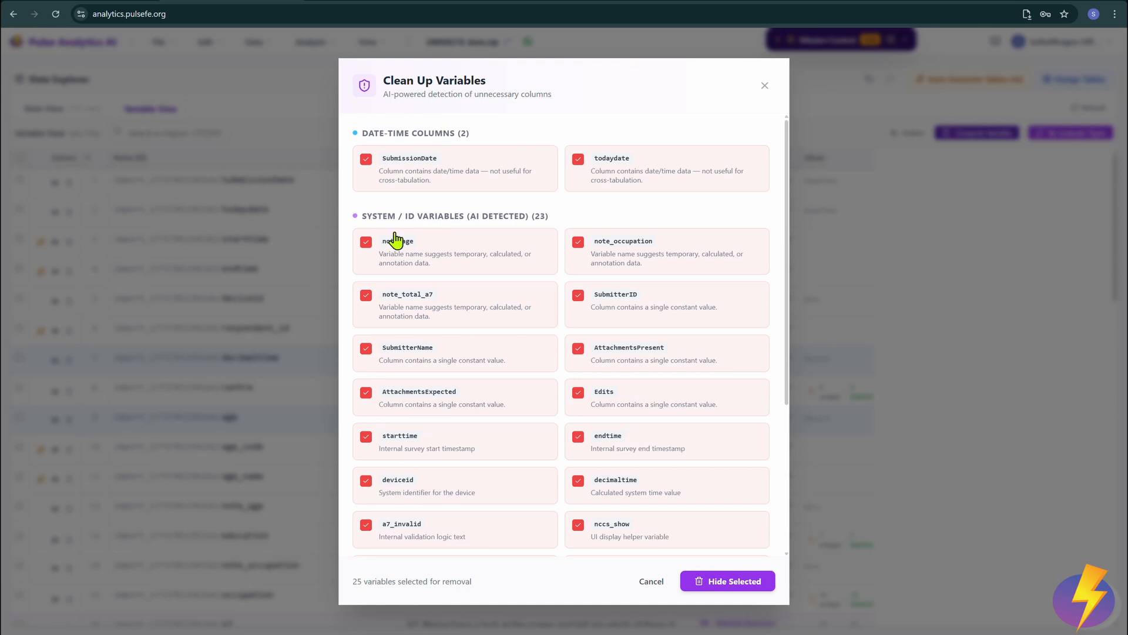
scroll(406, 223, down, 1)
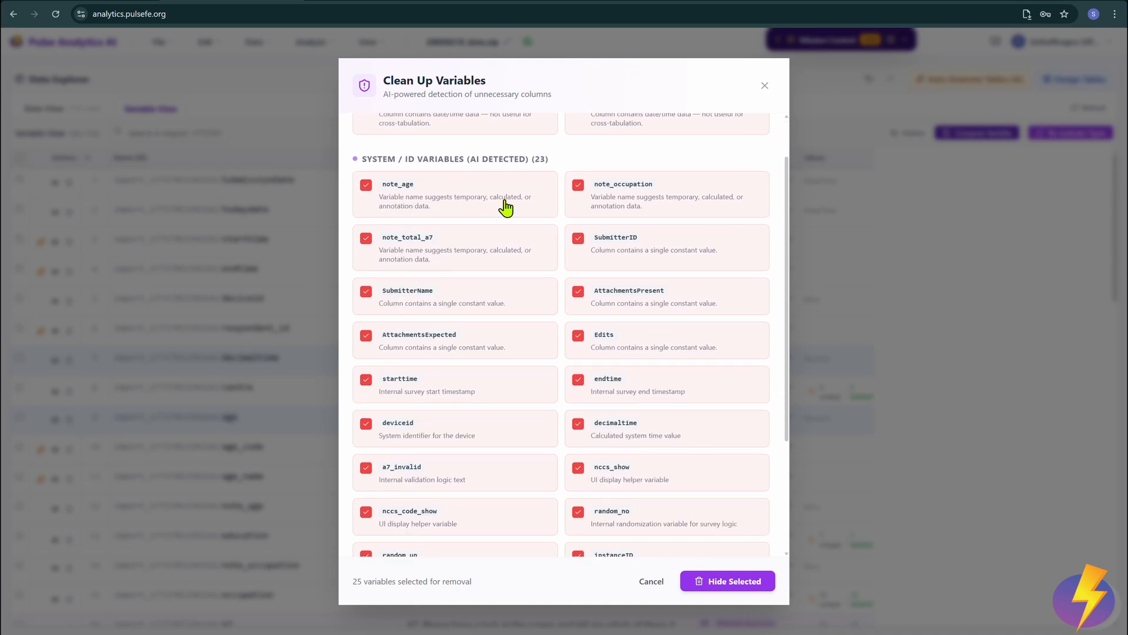
scroll(515, 210, down, 3)
scroll(514, 210, up, 4)
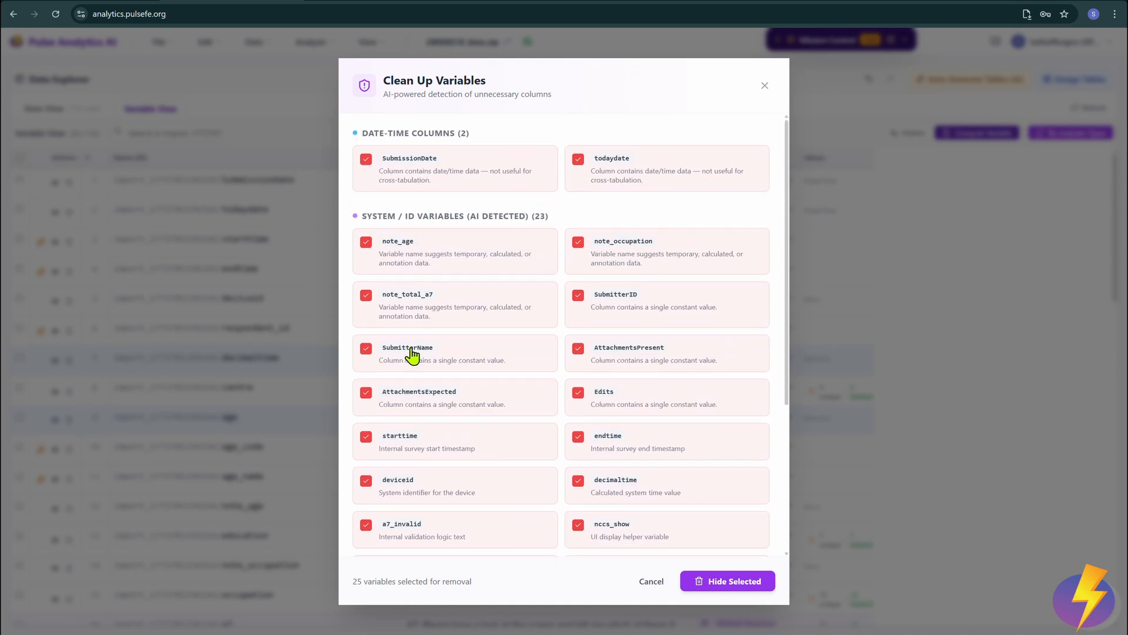
click(413, 355)
click(413, 355)
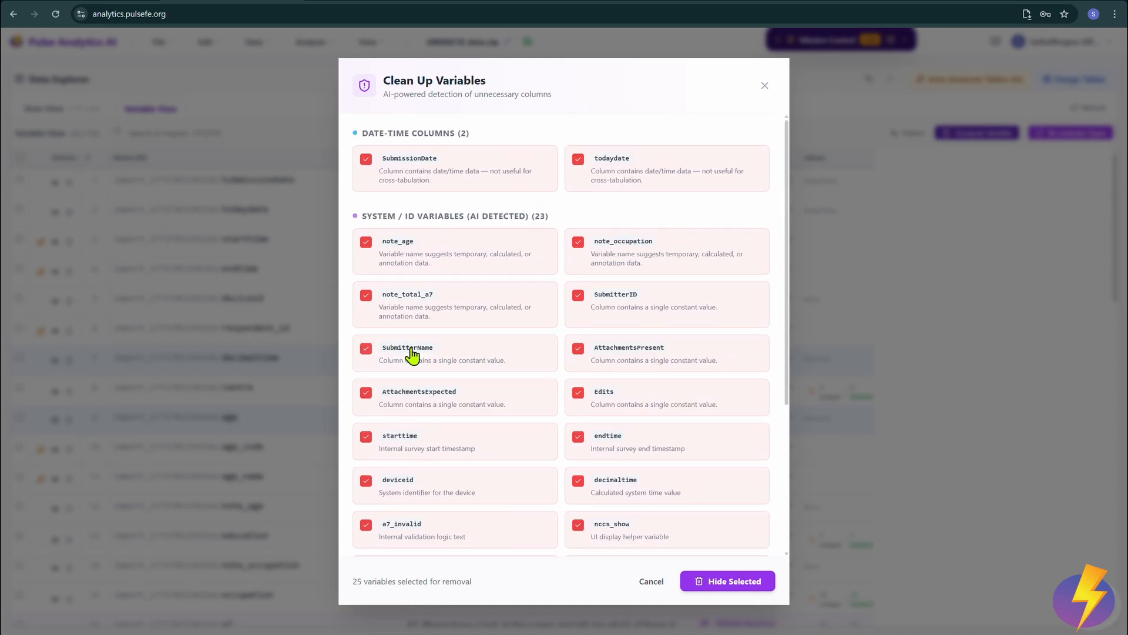
click(734, 581)
click(70, 114)
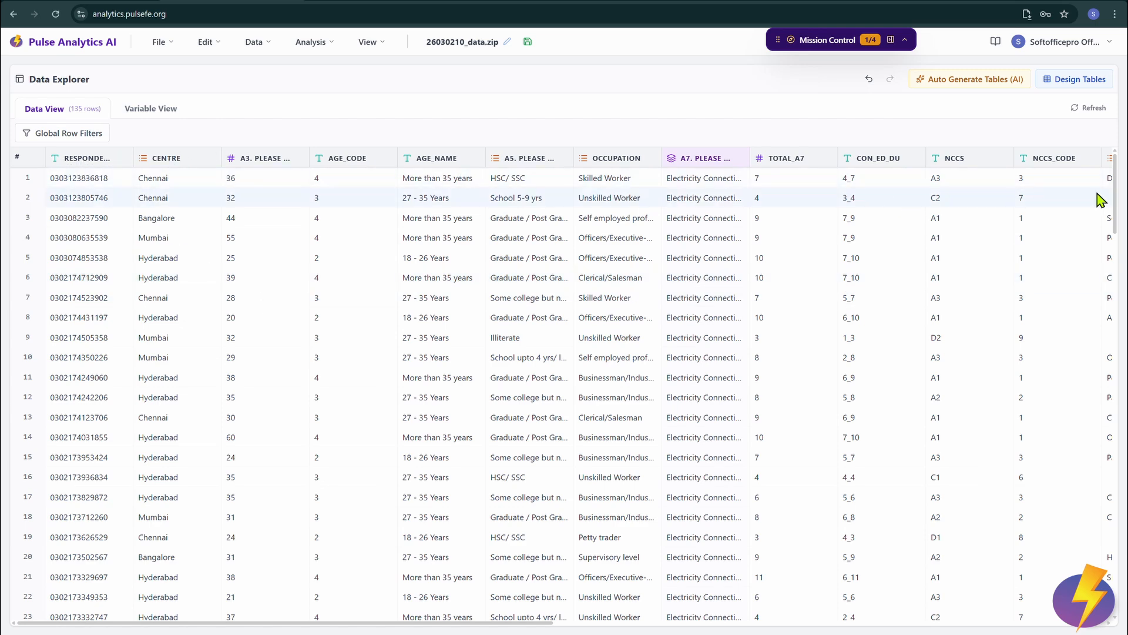
Step: Hide the RESPONDENT and AGE_CODE columns in the data grid
click(119, 159)
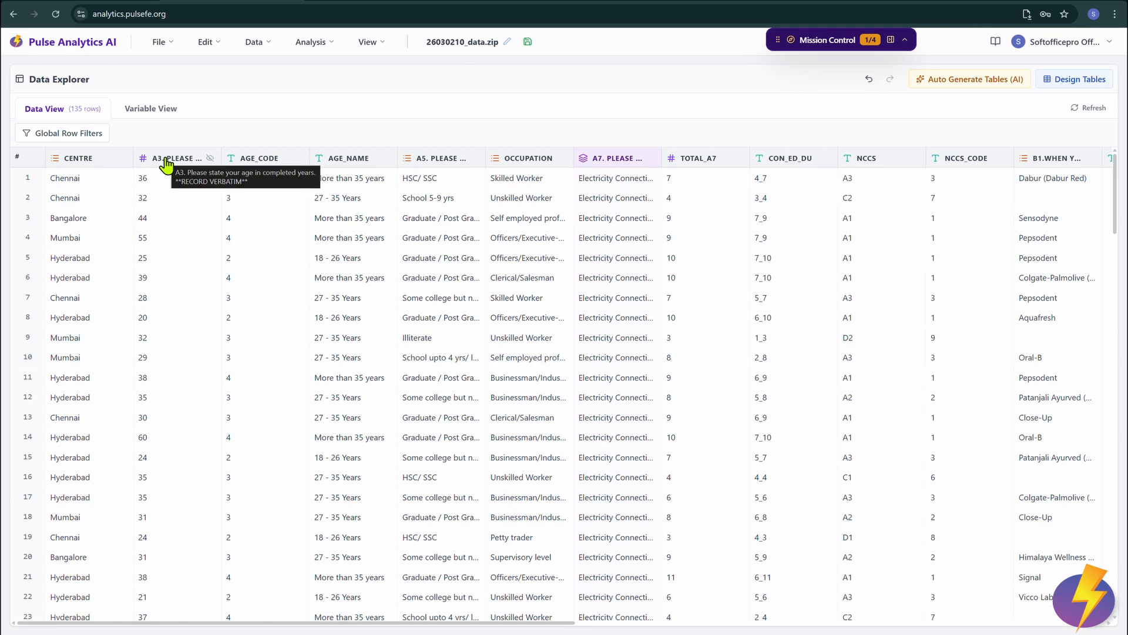
click(298, 159)
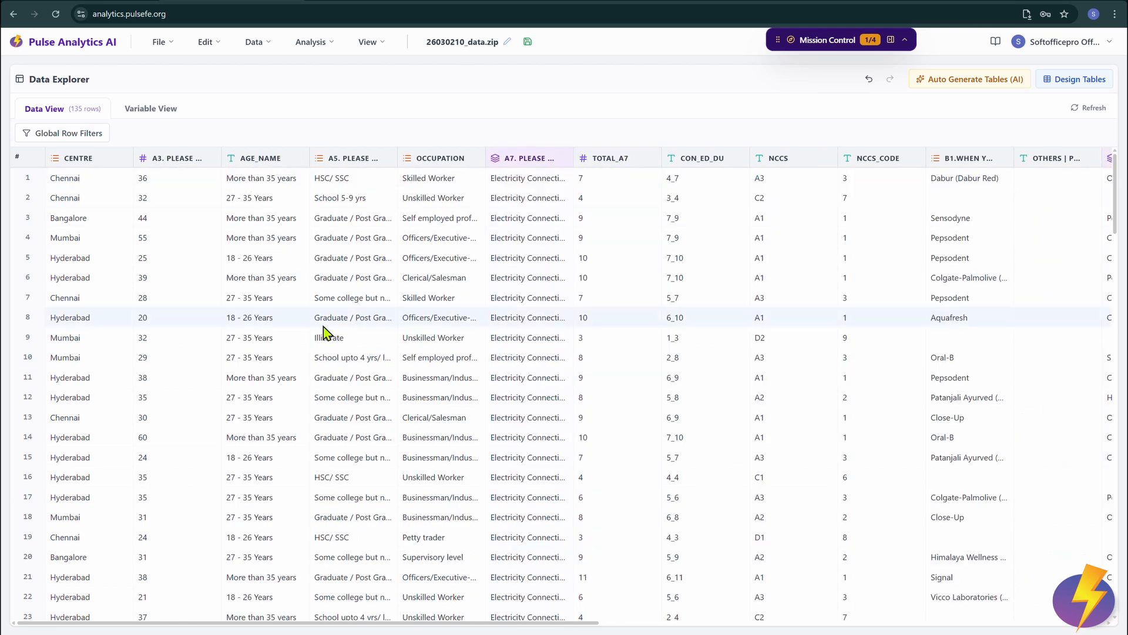
click(256, 43)
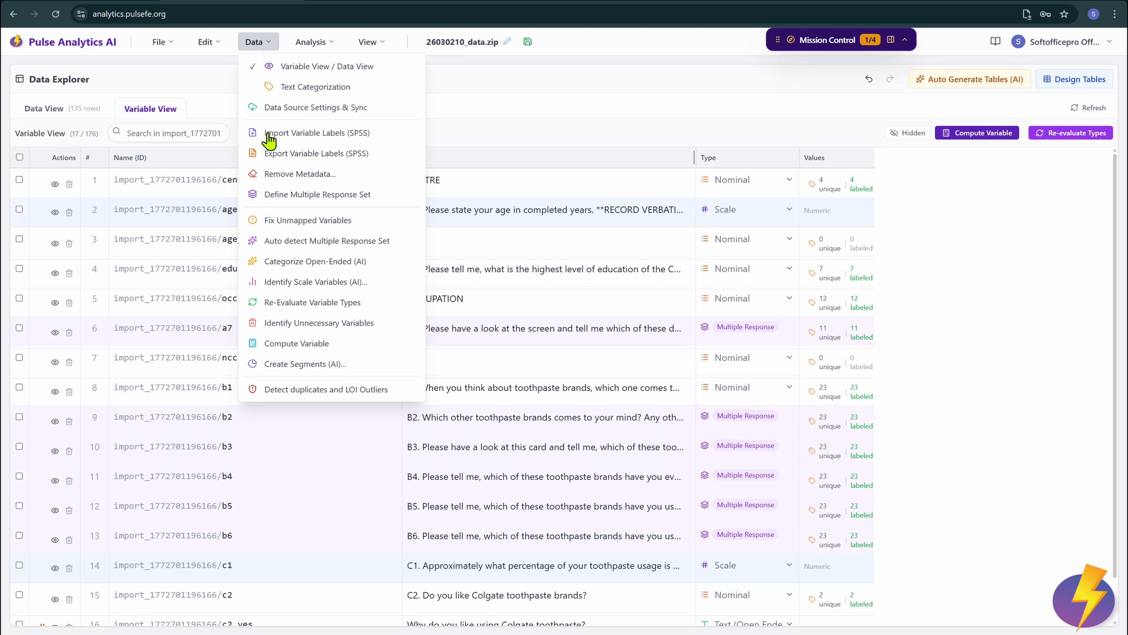
Step: Run Latent Class Analysis on all seven nominal variables and add the four resulting segments as a Segment column
click(305, 365)
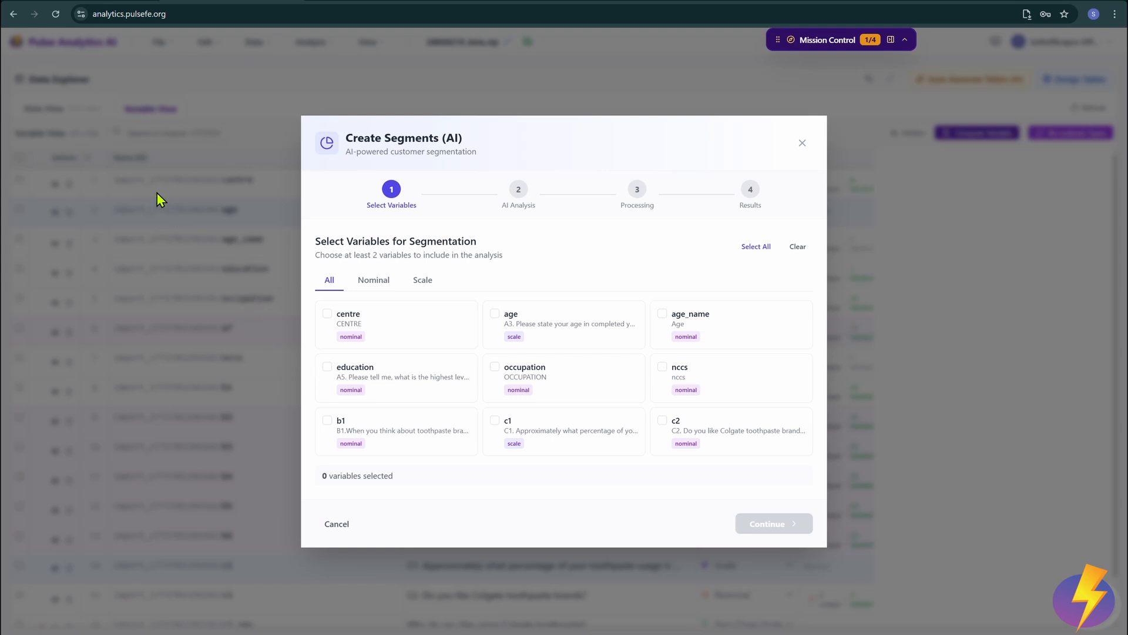
click(375, 281)
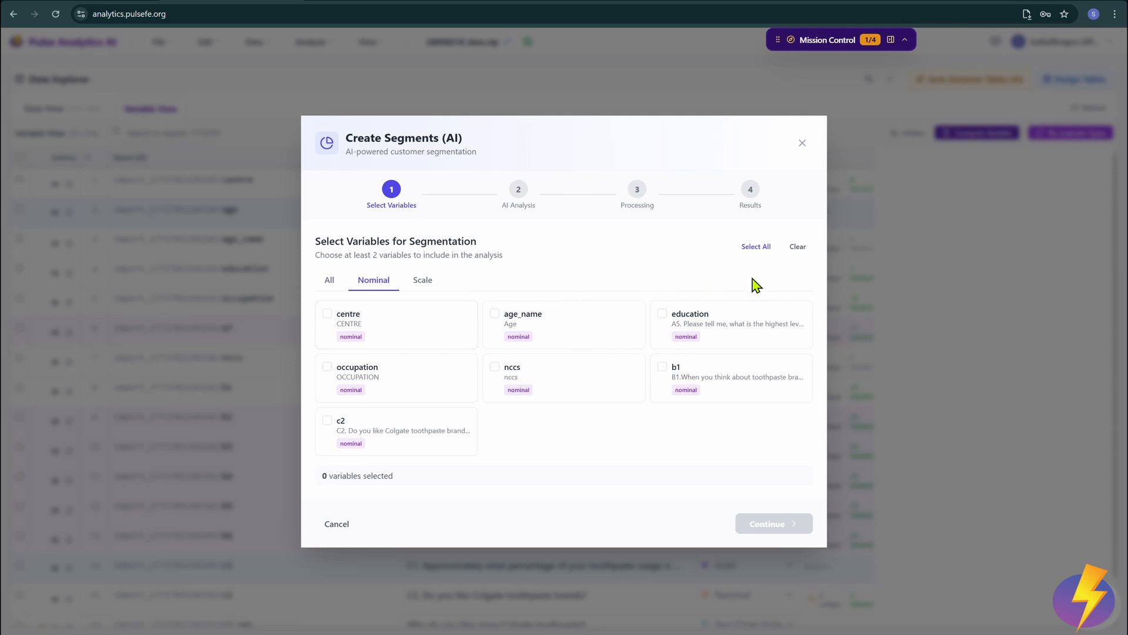
click(769, 252)
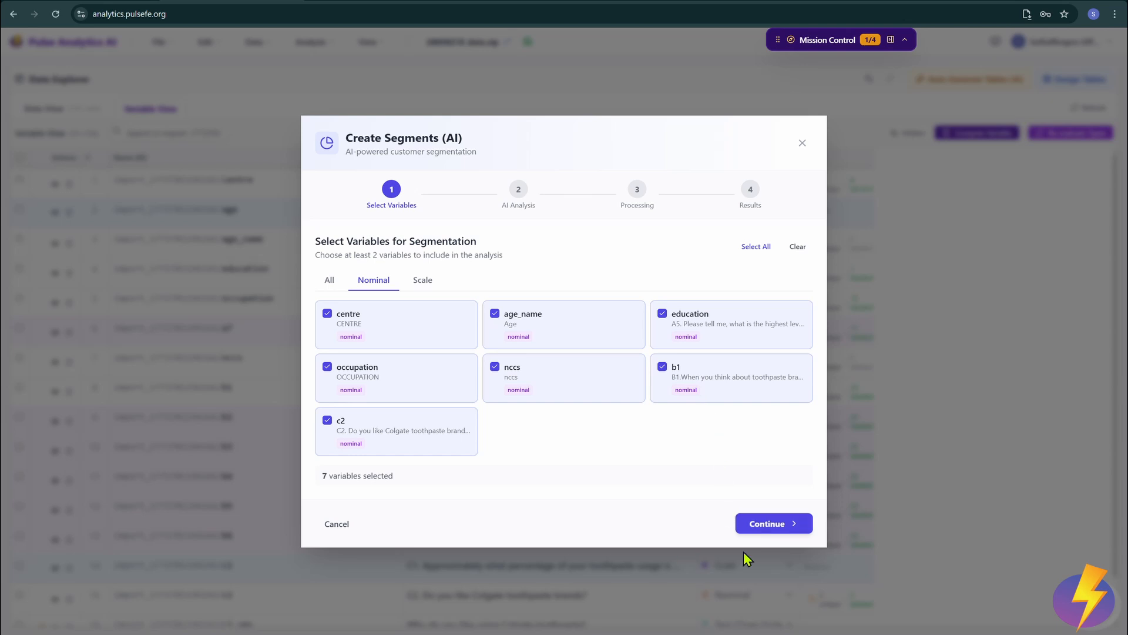
click(783, 531)
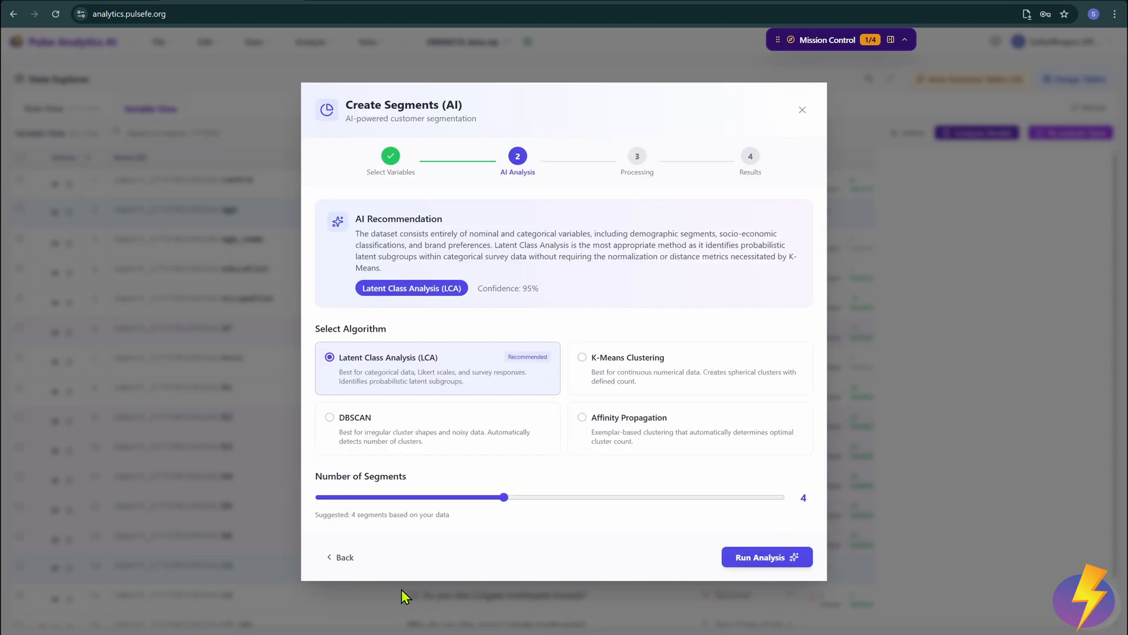
click(343, 557)
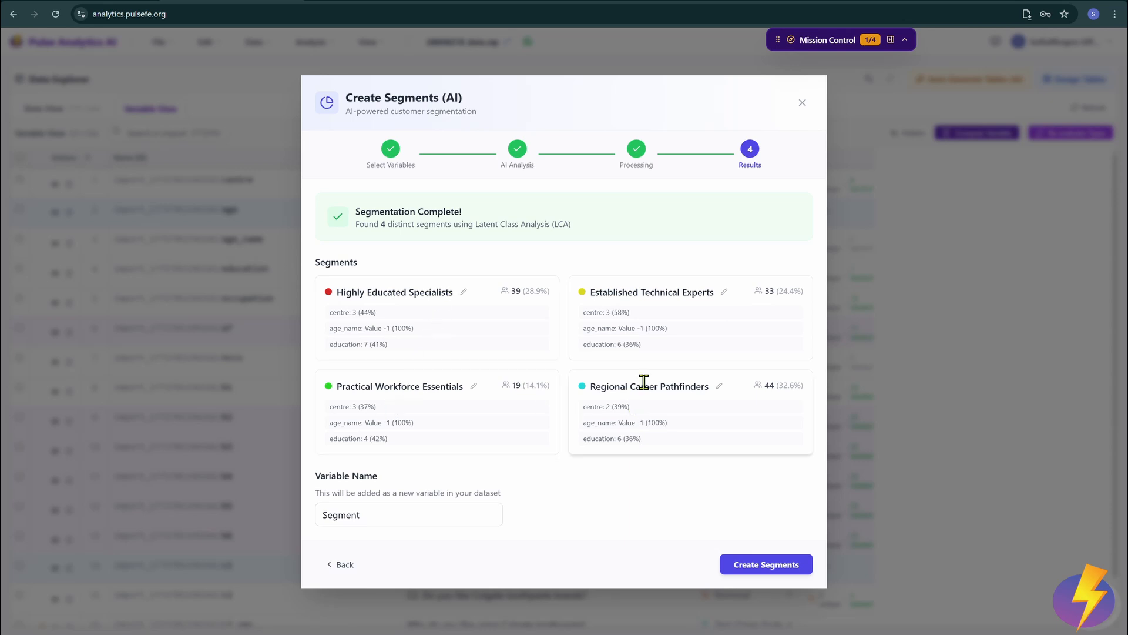
click(464, 292)
click(518, 311)
click(759, 567)
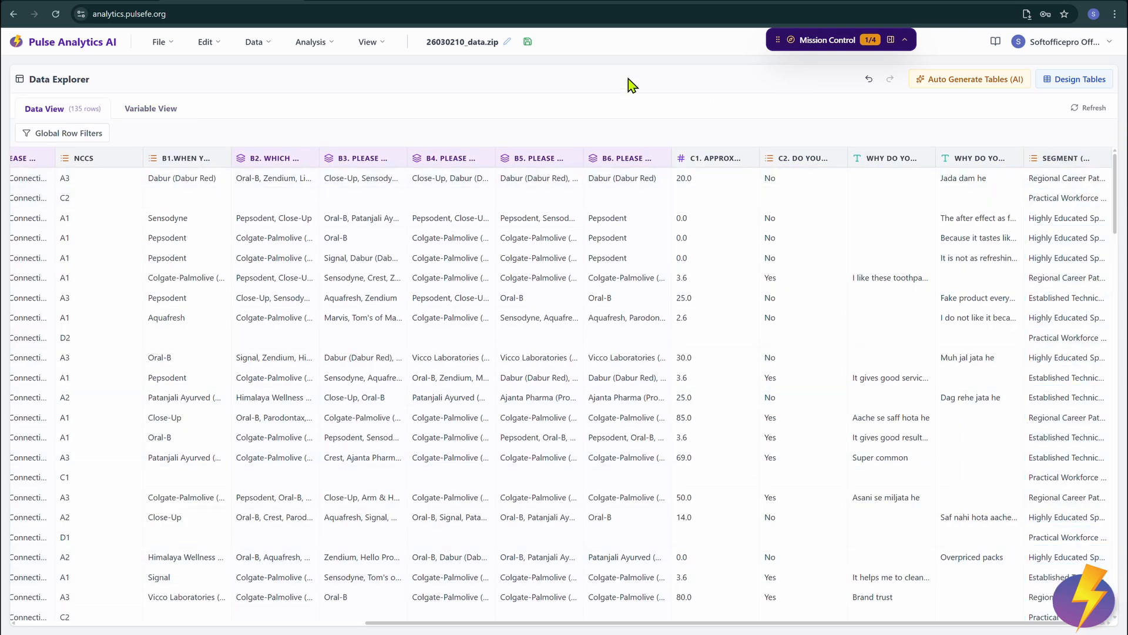
Step: Set the data grid to show variable labels as column headers and value labels in the cells
click(372, 45)
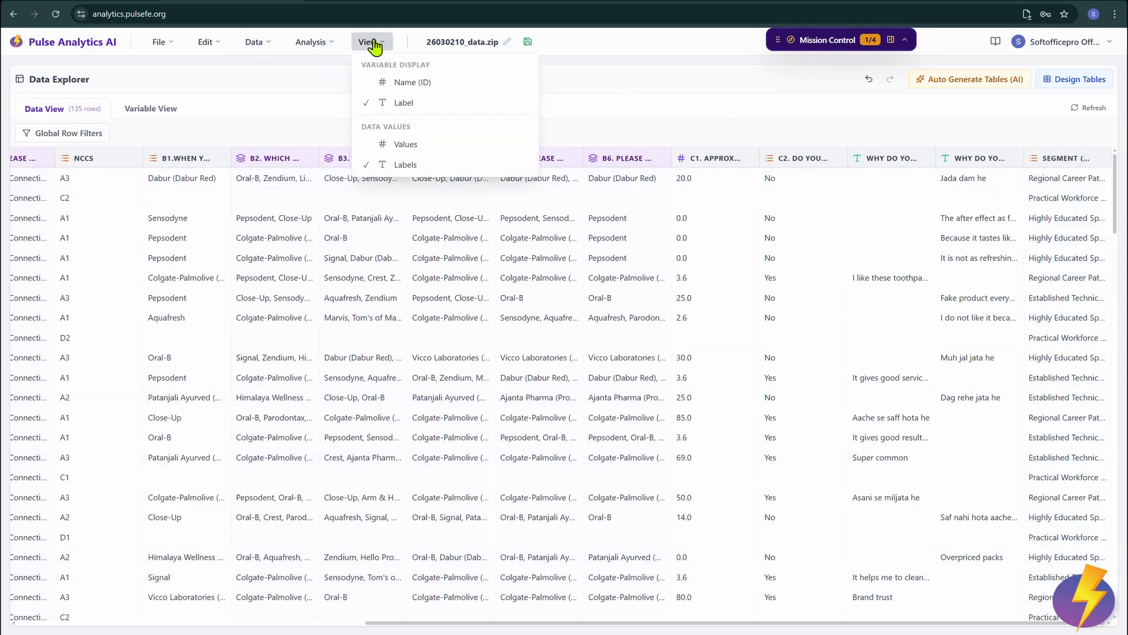
click(406, 82)
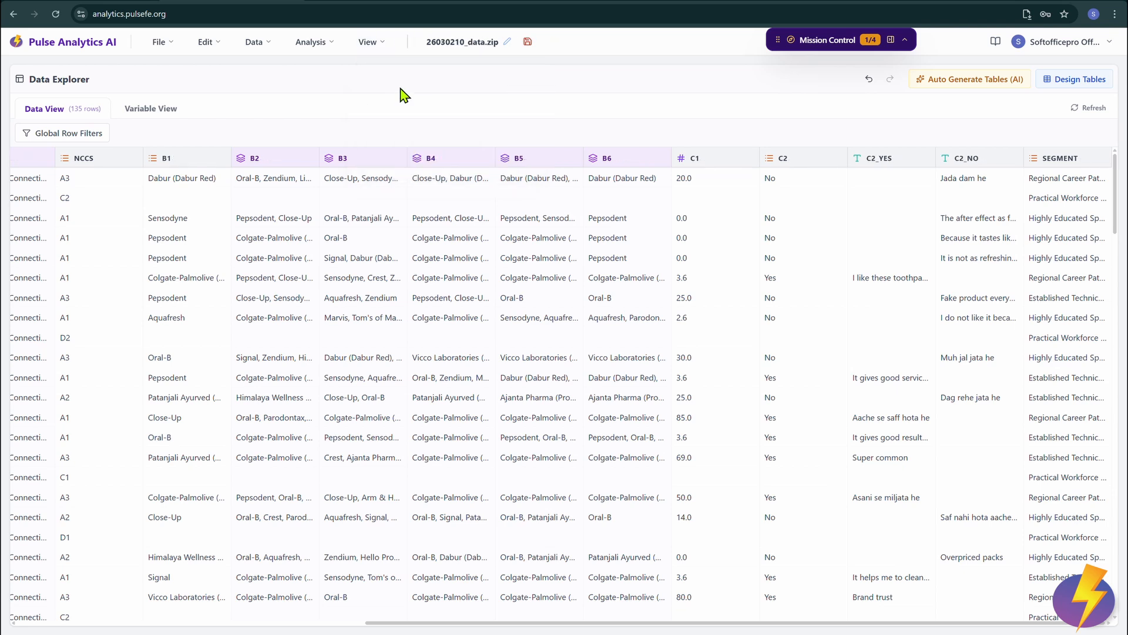
click(373, 45)
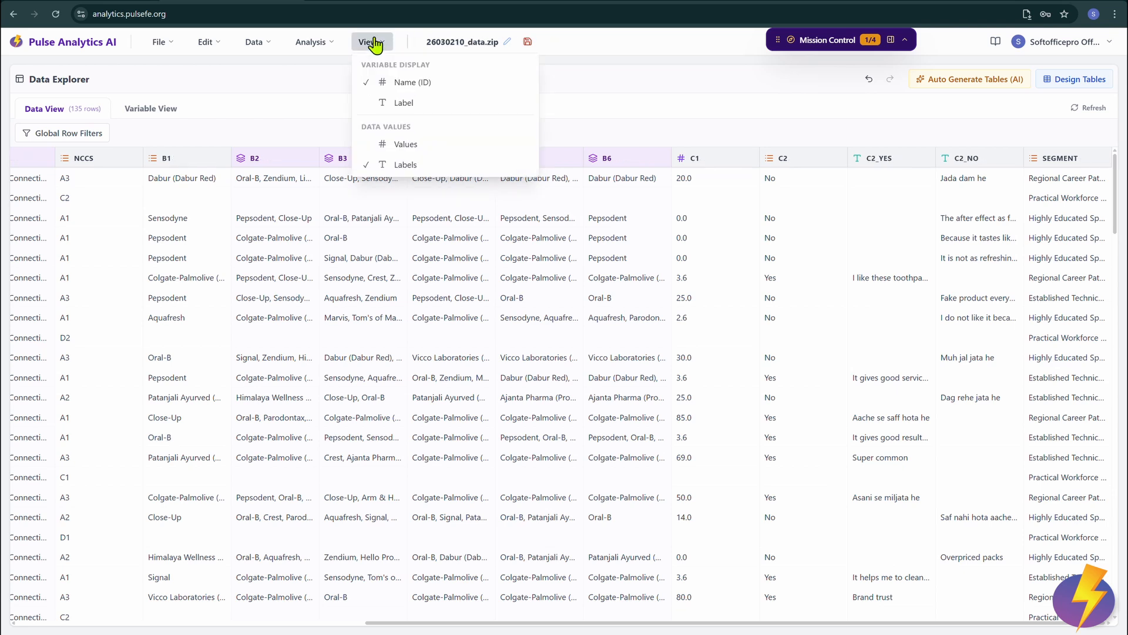
click(402, 143)
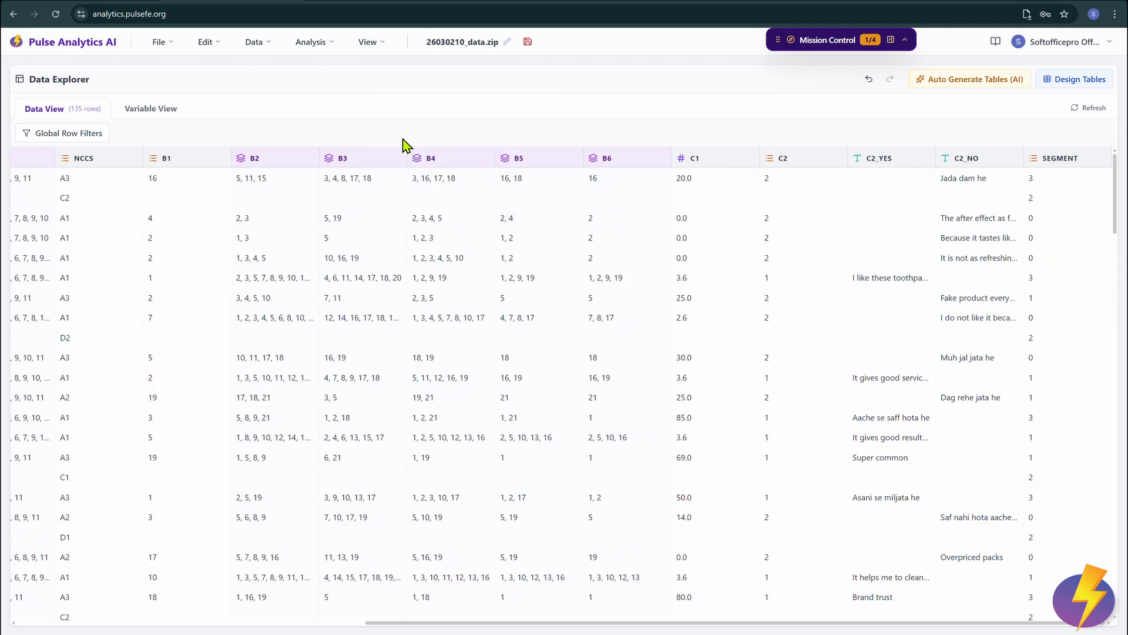
click(366, 42)
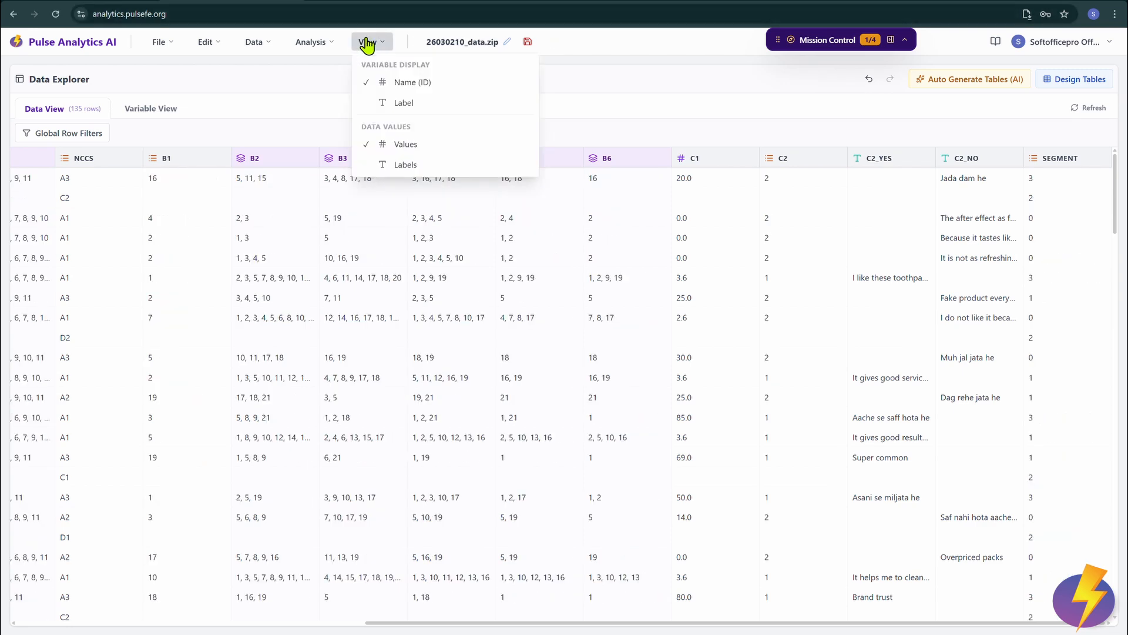
click(404, 103)
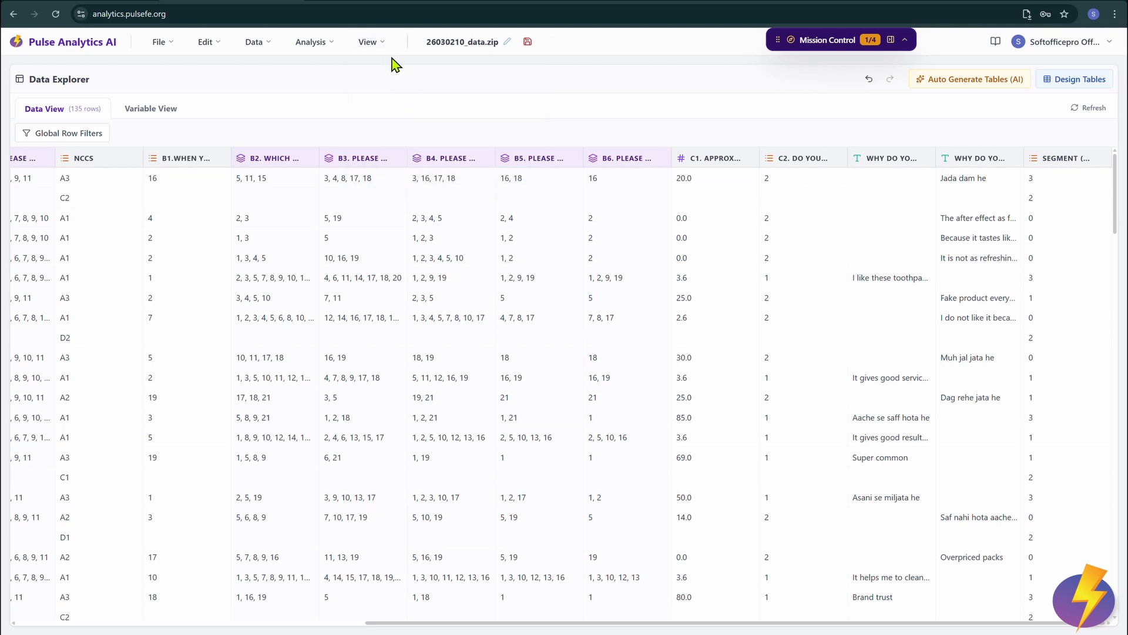
click(364, 42)
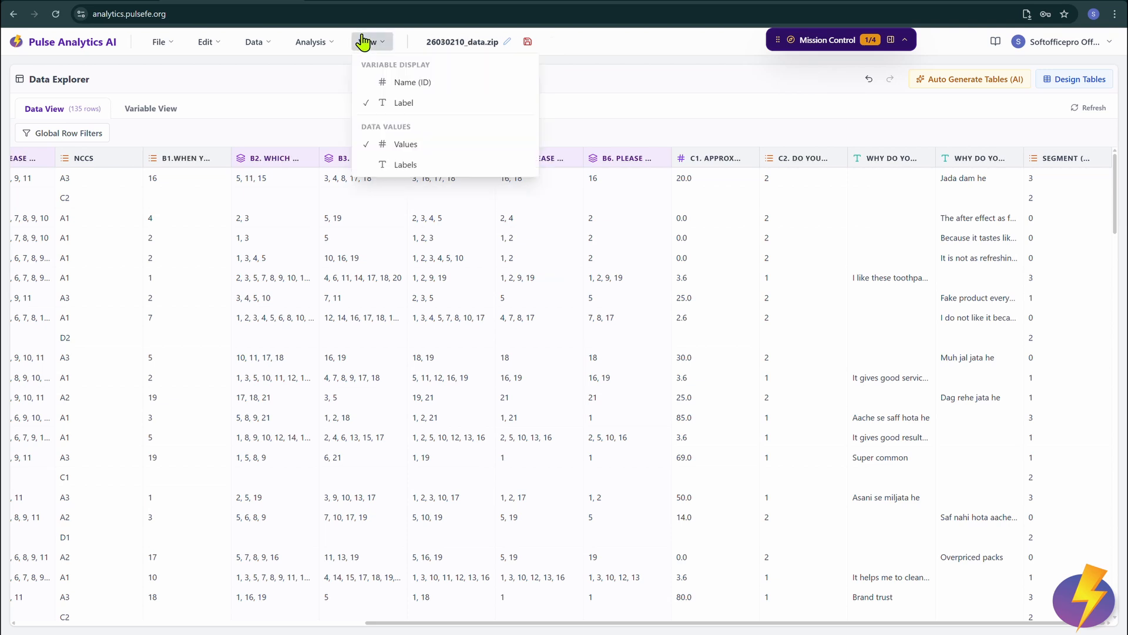
click(392, 167)
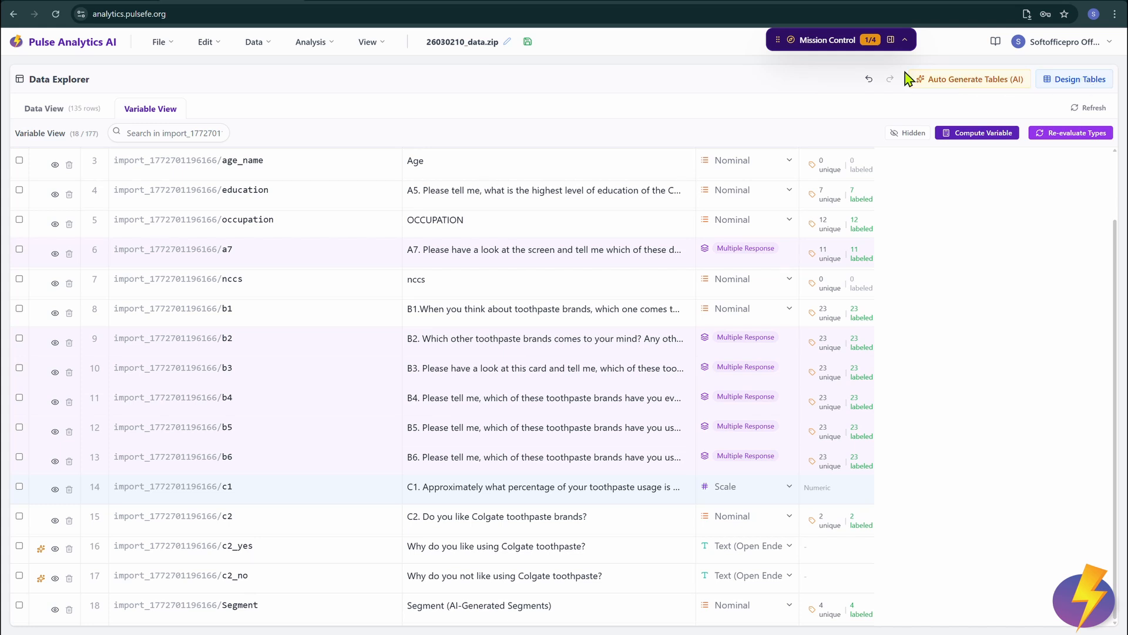
Step: Auto-generate master tables with the AGE label shortened to 'Age' and age removed from the banner
click(970, 85)
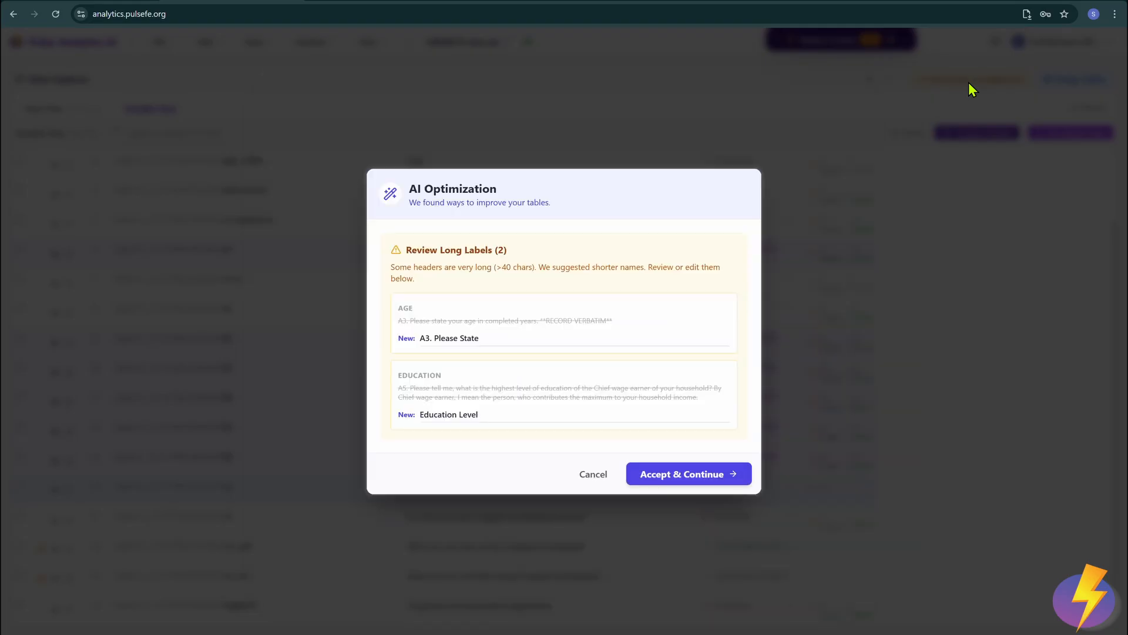
drag(497, 332, 401, 352)
text(Age)
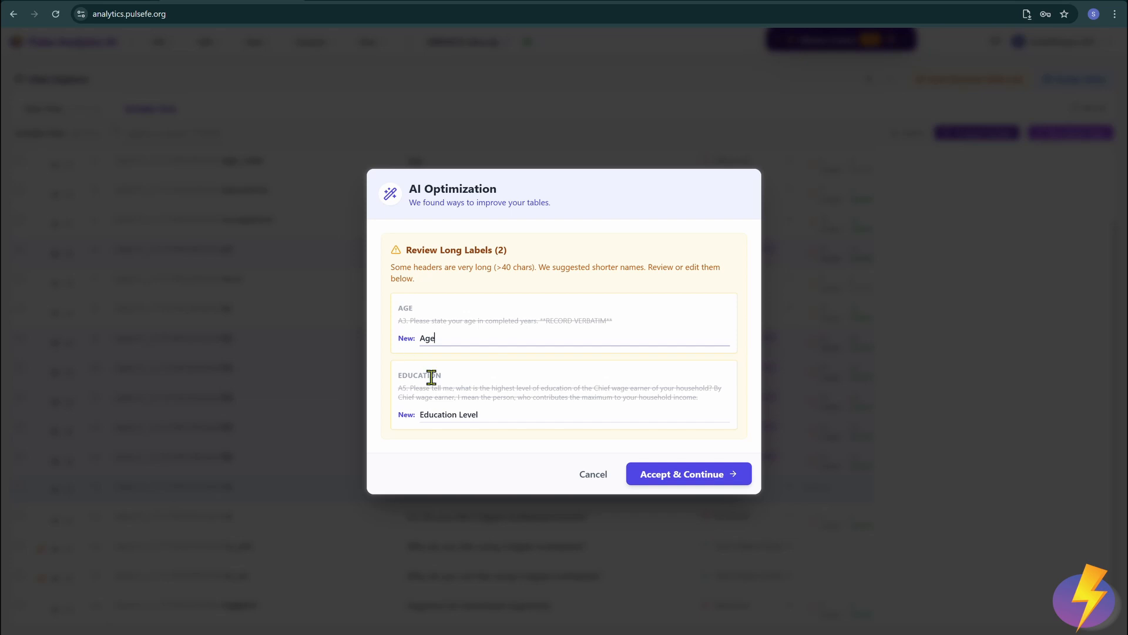
click(506, 419)
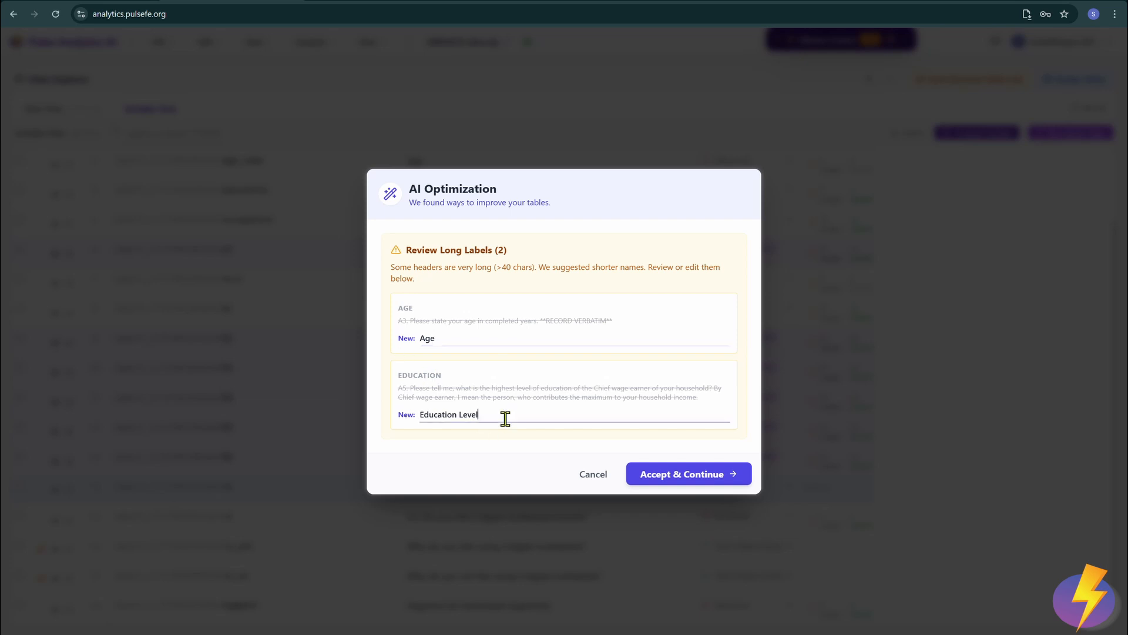
click(699, 477)
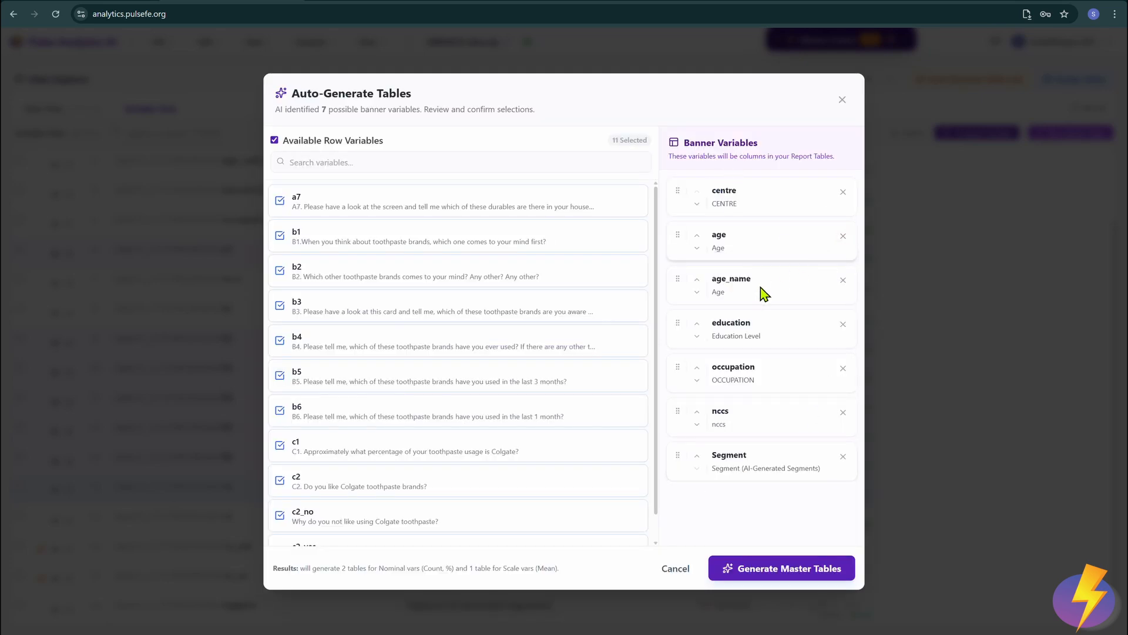
click(844, 238)
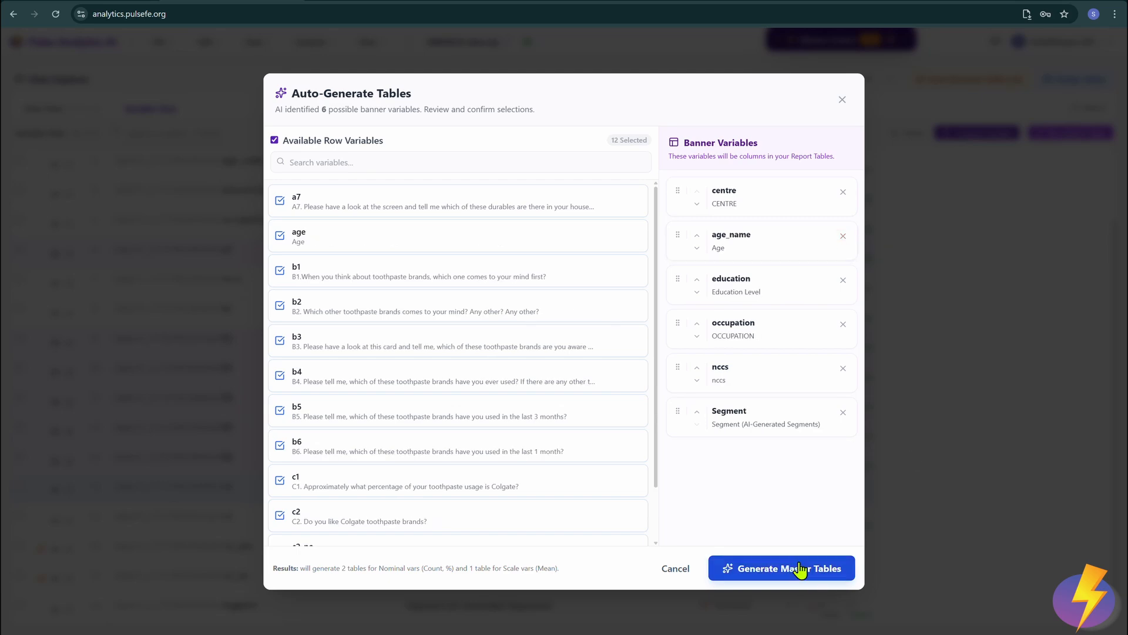
click(800, 569)
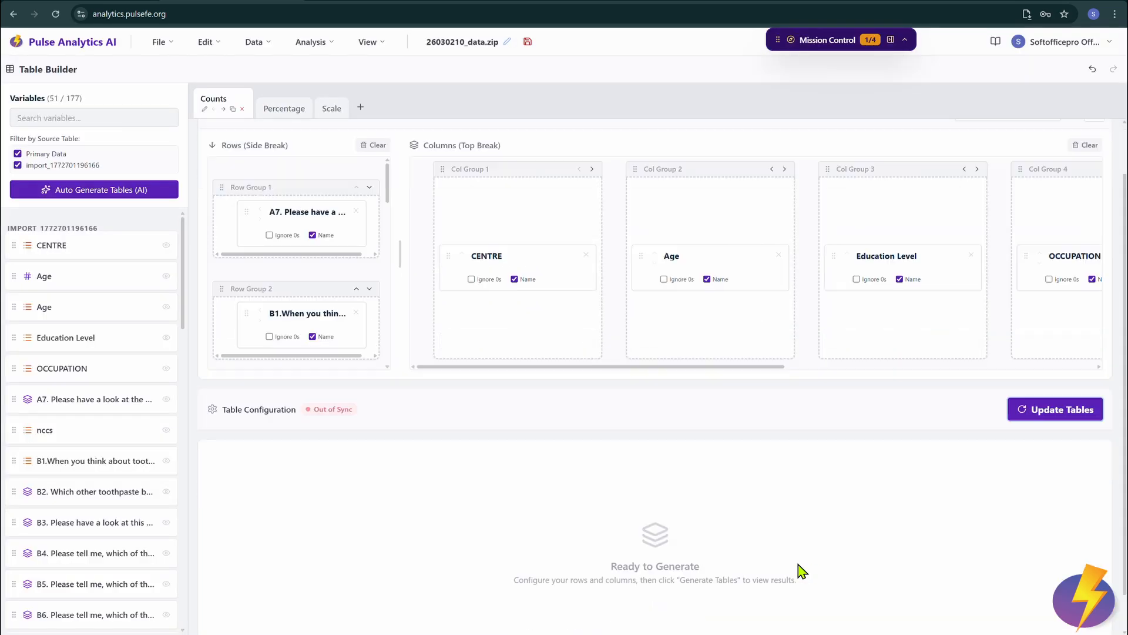
Step: Compute the output tables and scroll through the column-% tables for A7, B1, B4 and C2
click(1081, 426)
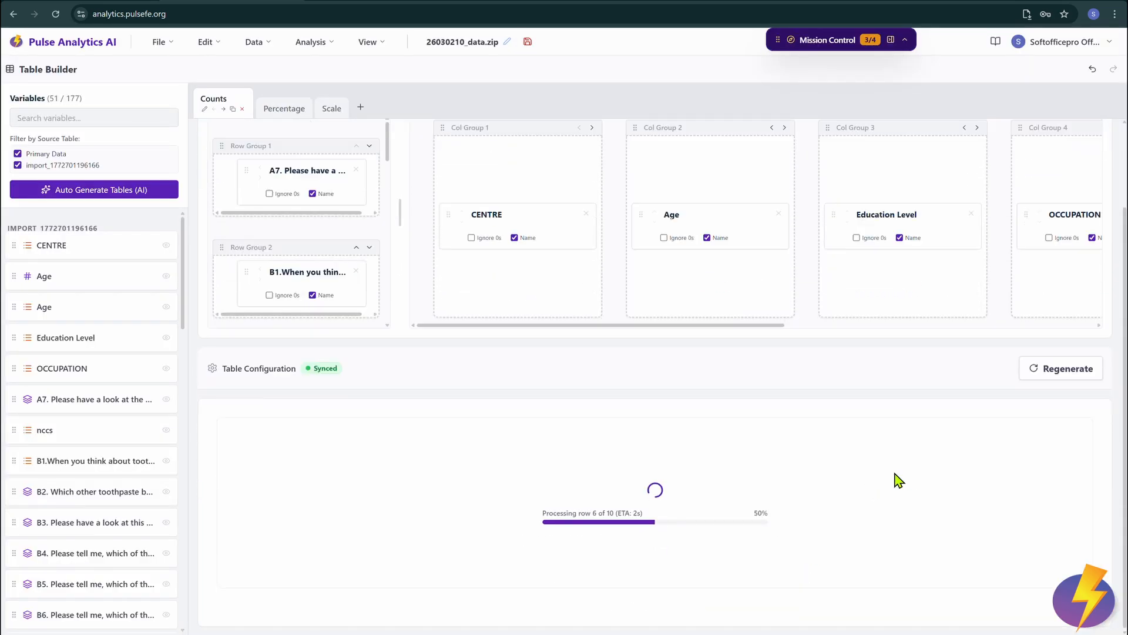
click(284, 115)
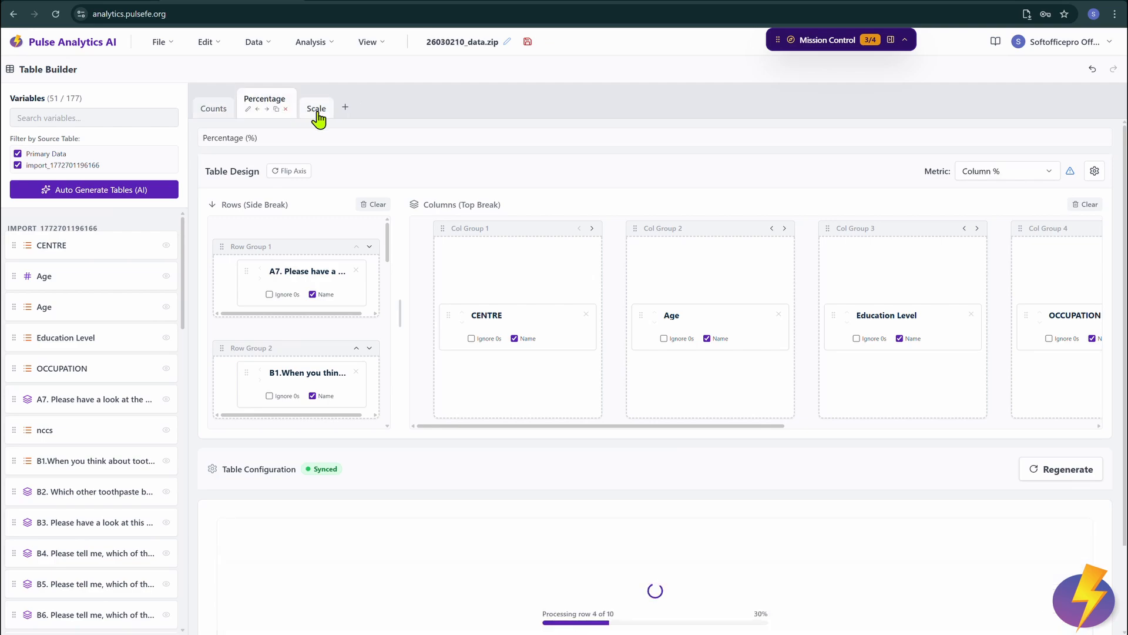
click(318, 117)
click(253, 112)
scroll(788, 418, down, 5)
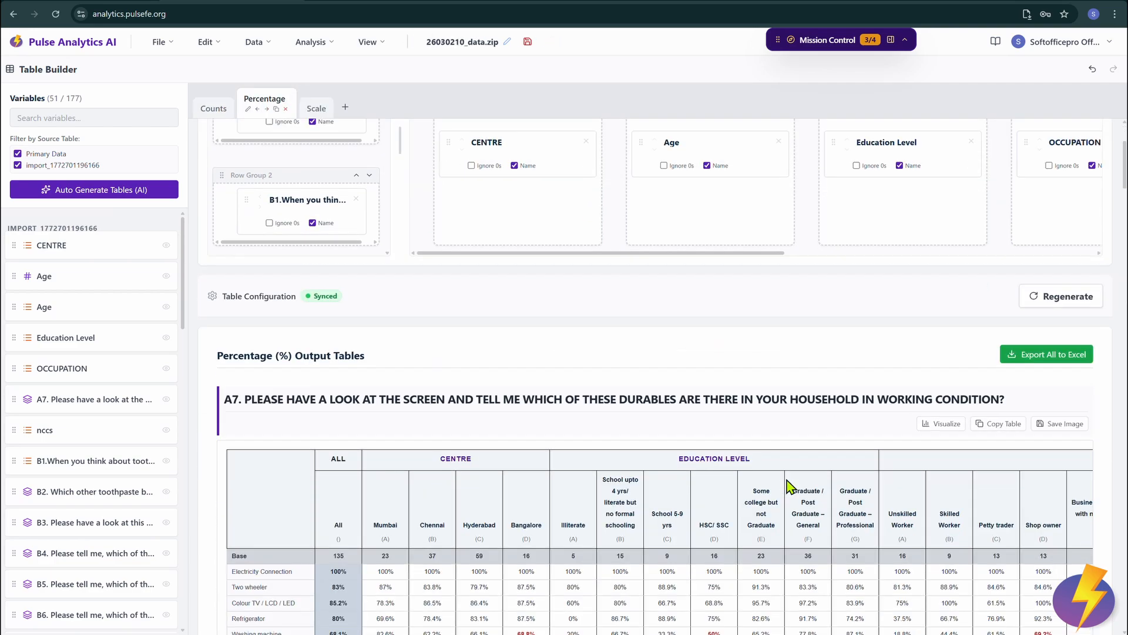
scroll(459, 420, down, 15)
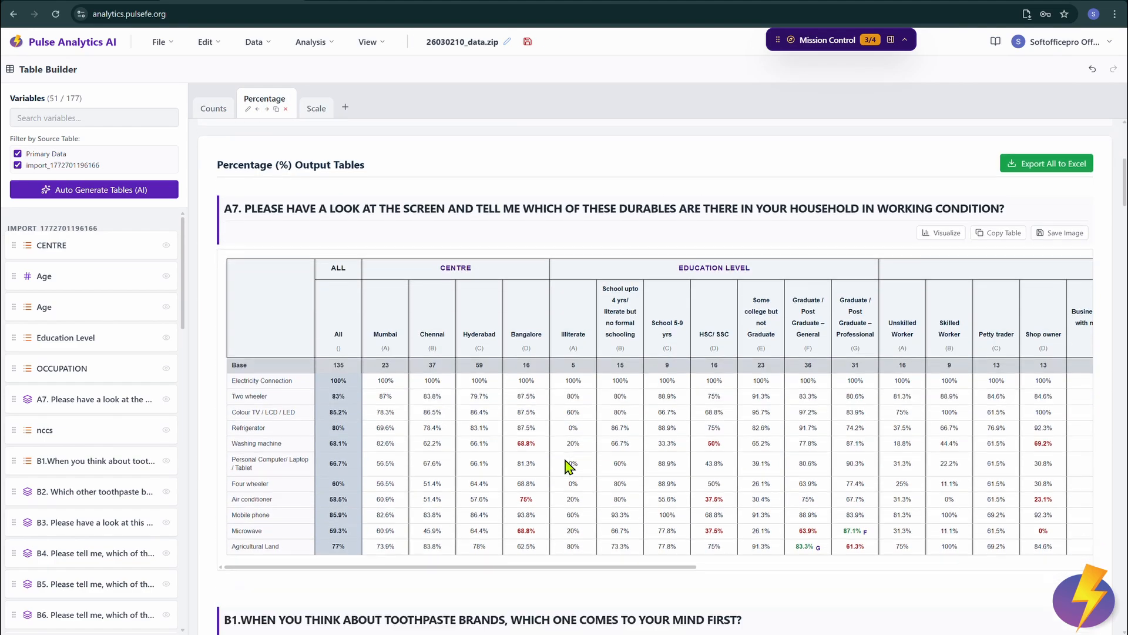
scroll(568, 468, down, 20)
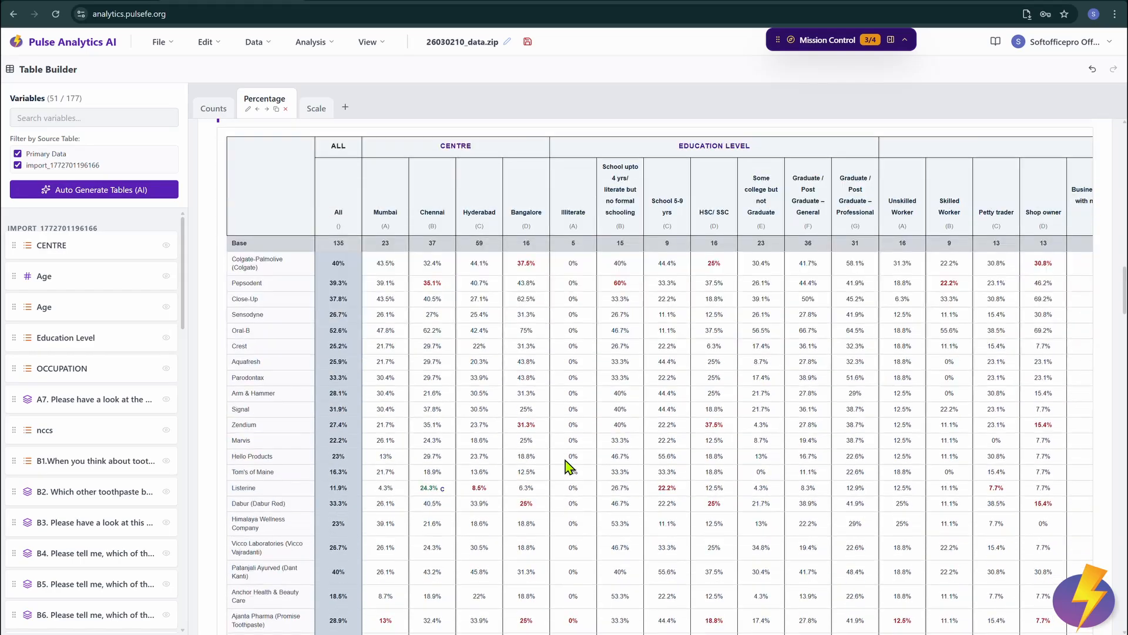
scroll(568, 468, down, 20)
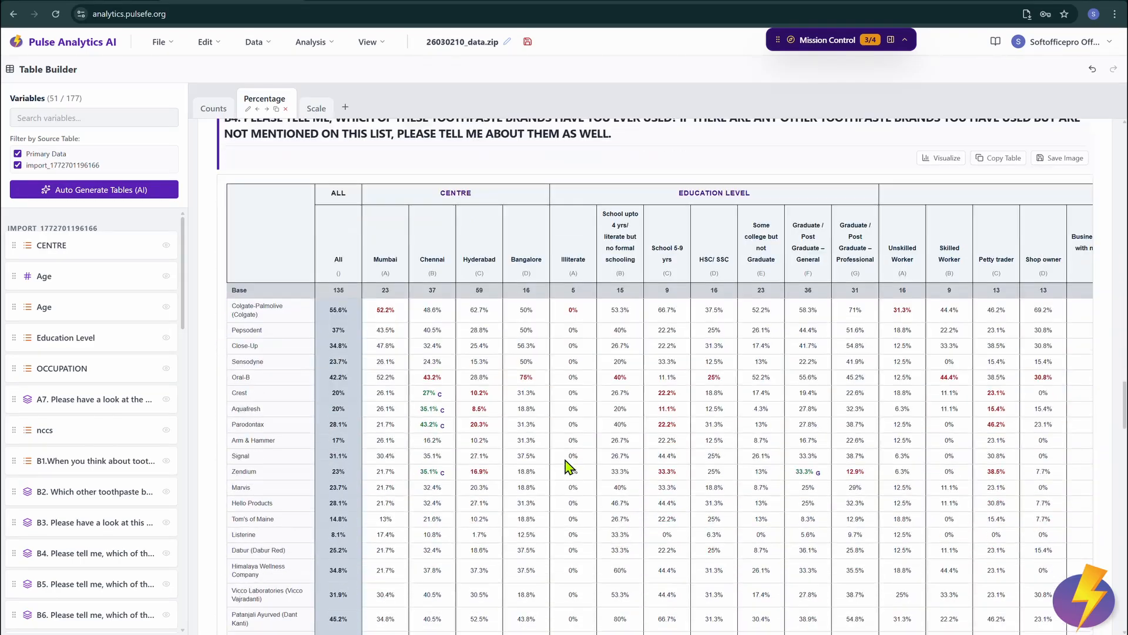
scroll(568, 468, down, 20)
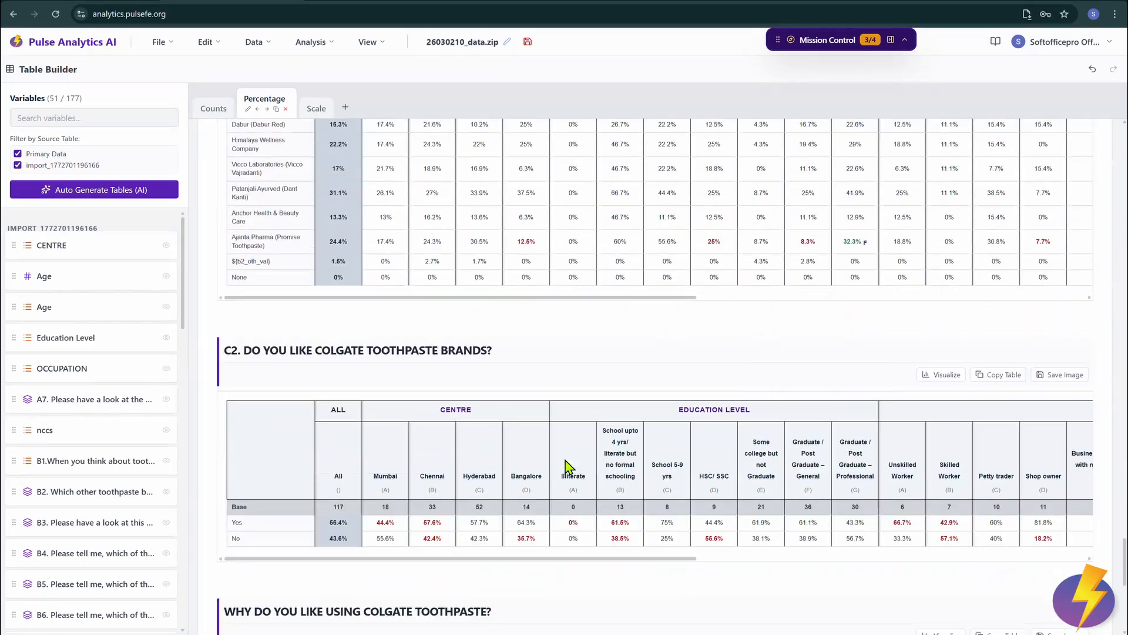
scroll(1124, 579, up, 20)
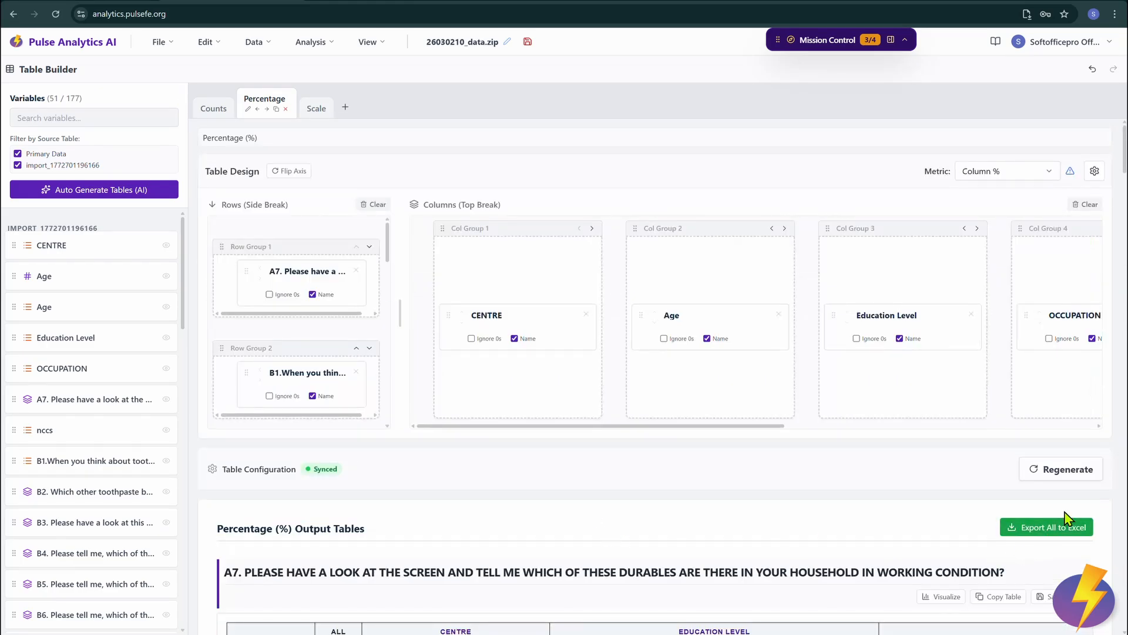
scroll(625, 509, down, 1)
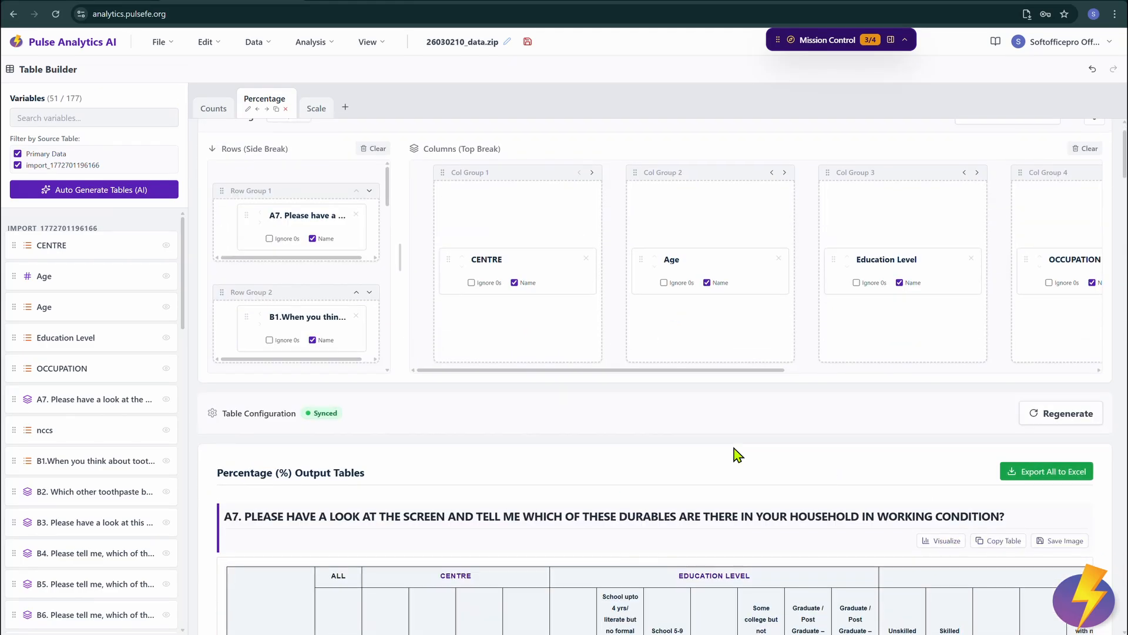
Step: Uncheck Std. Deviation in the Scale tab's metrics and update the tables to show only the mean
scroll(738, 454, up, 1)
click(312, 110)
click(305, 111)
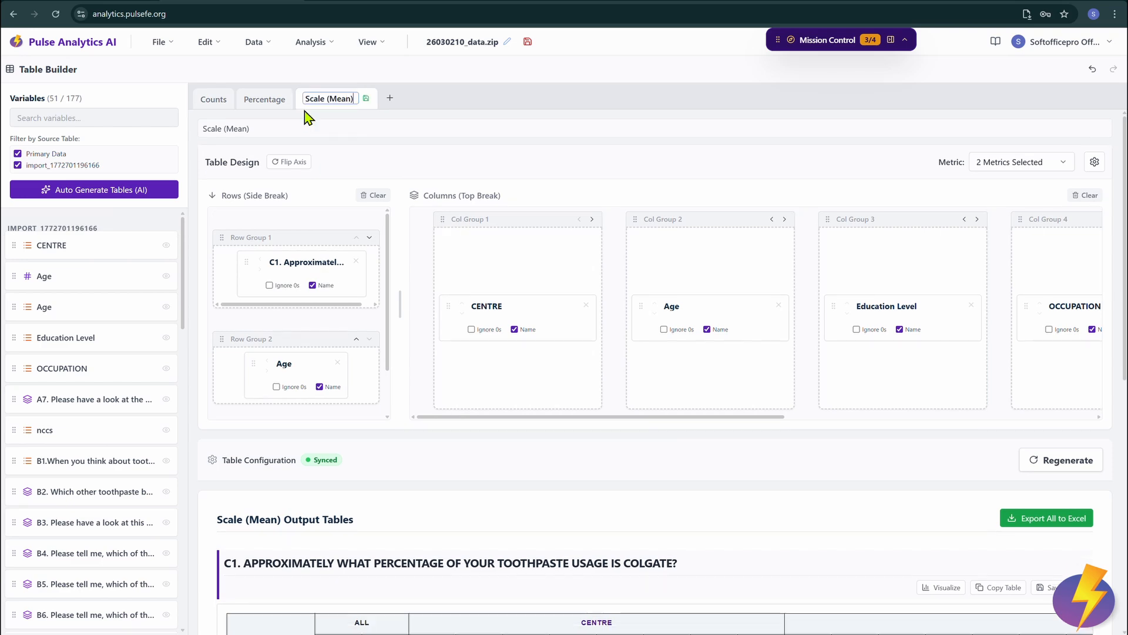
click(366, 99)
click(1055, 177)
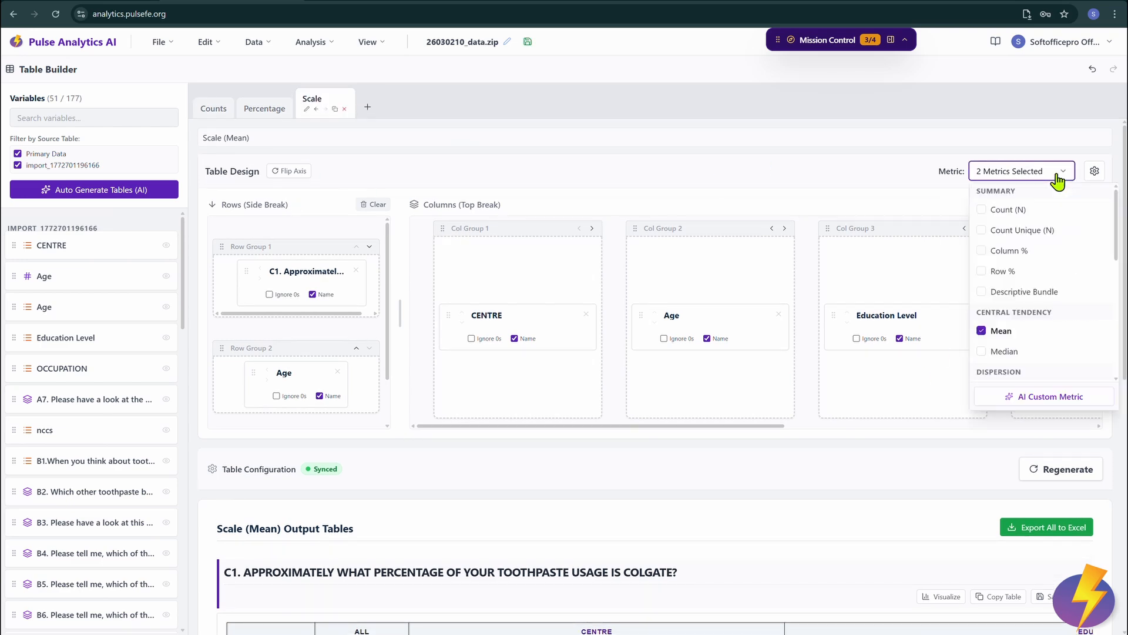
scroll(1058, 335, down, 2)
scroll(884, 454, down, 3)
scroll(884, 454, down, 2)
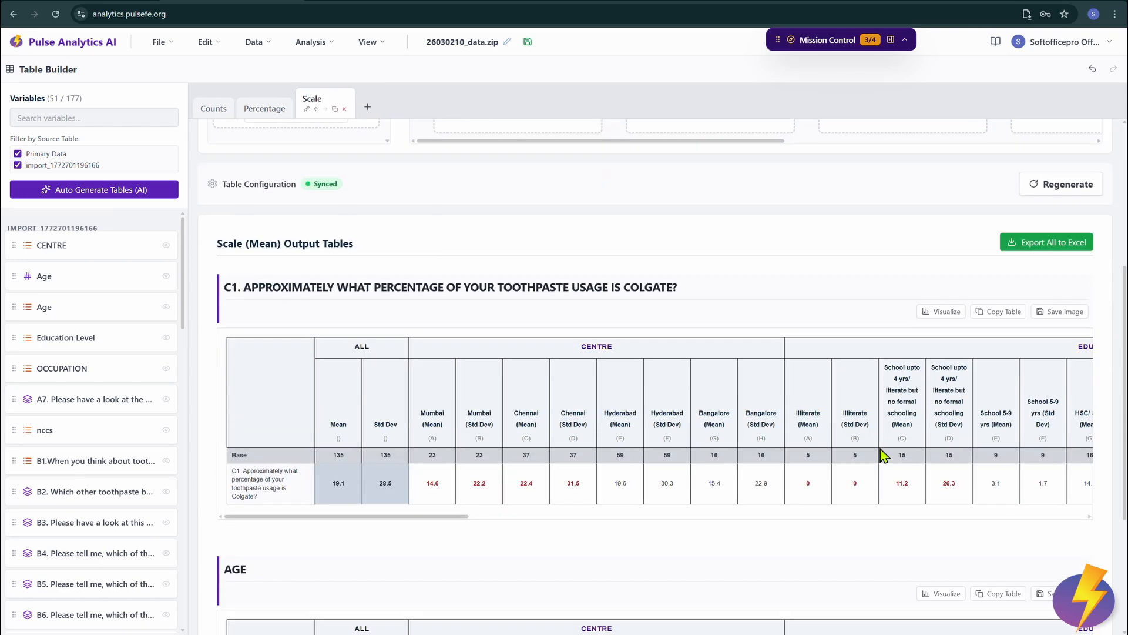
scroll(812, 187, up, 5)
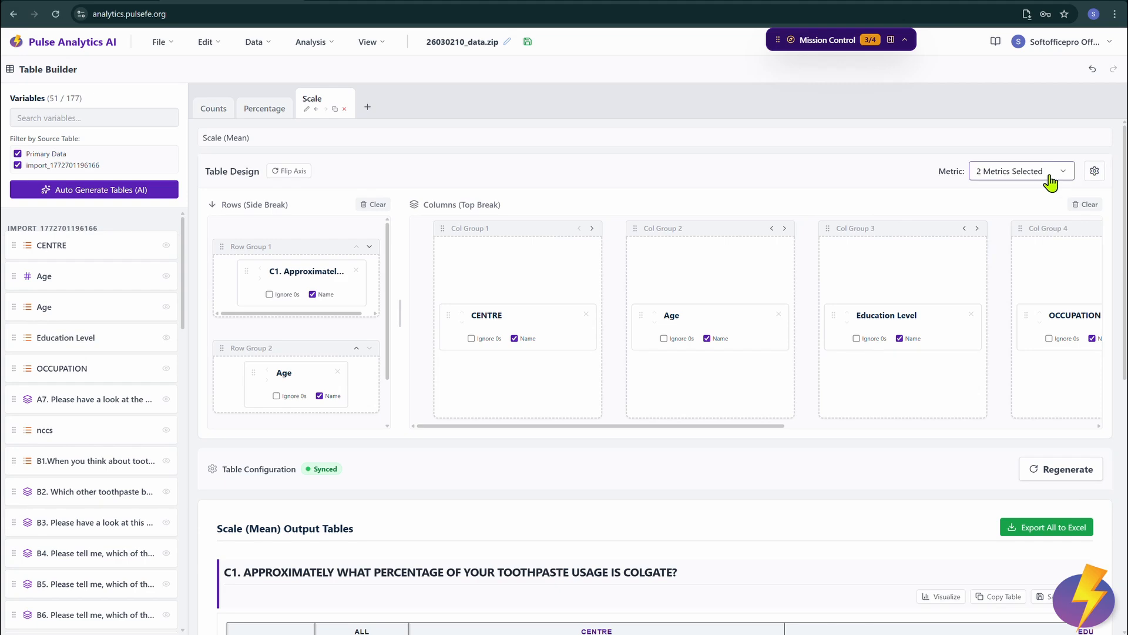
click(1060, 172)
scroll(1052, 311, down, 3)
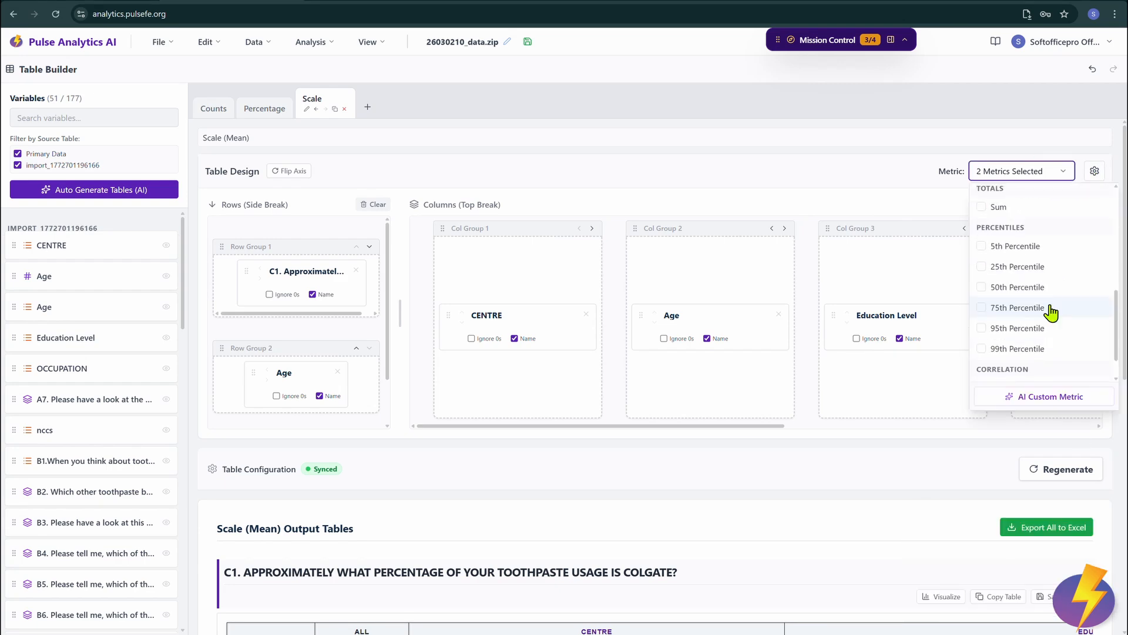
scroll(1035, 283, up, 2)
click(1009, 259)
click(1030, 473)
scroll(723, 506, down, 5)
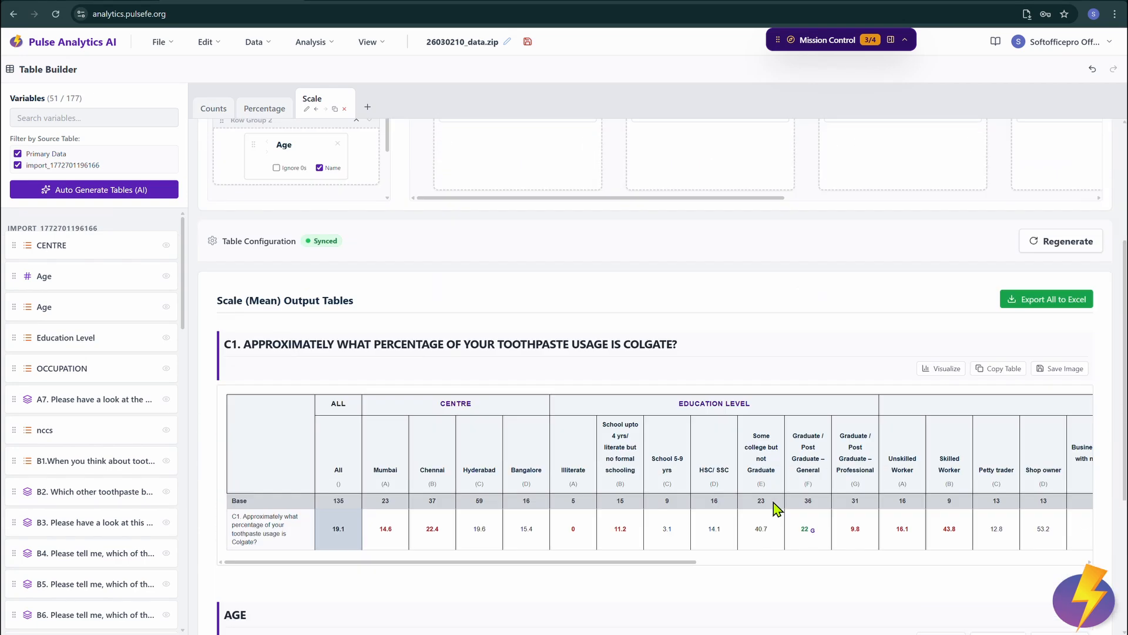
scroll(723, 506, up, 5)
Step: Open the AI Custom Metric generator and cancel it without creating a metric
click(1023, 172)
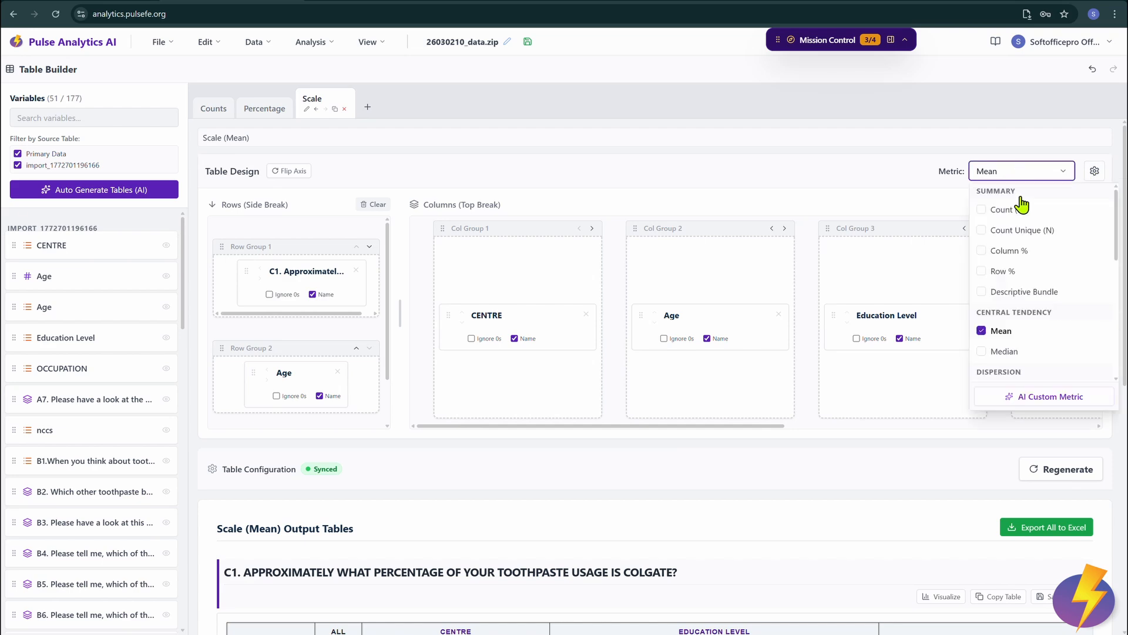
scroll(1046, 323, down, 6)
click(1047, 396)
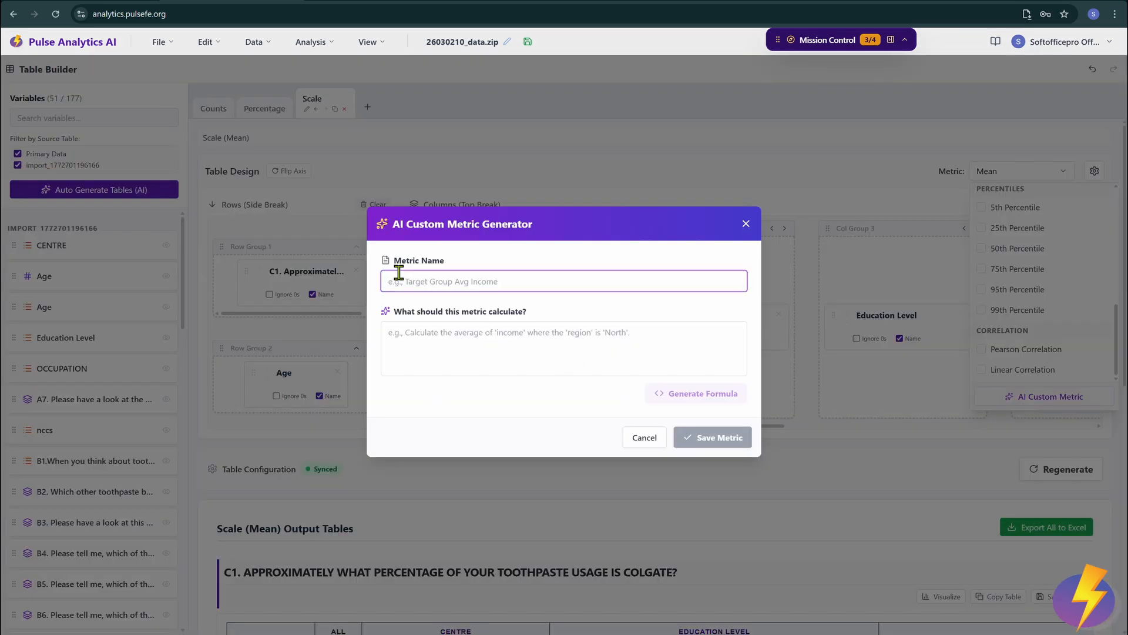
click(415, 339)
click(646, 443)
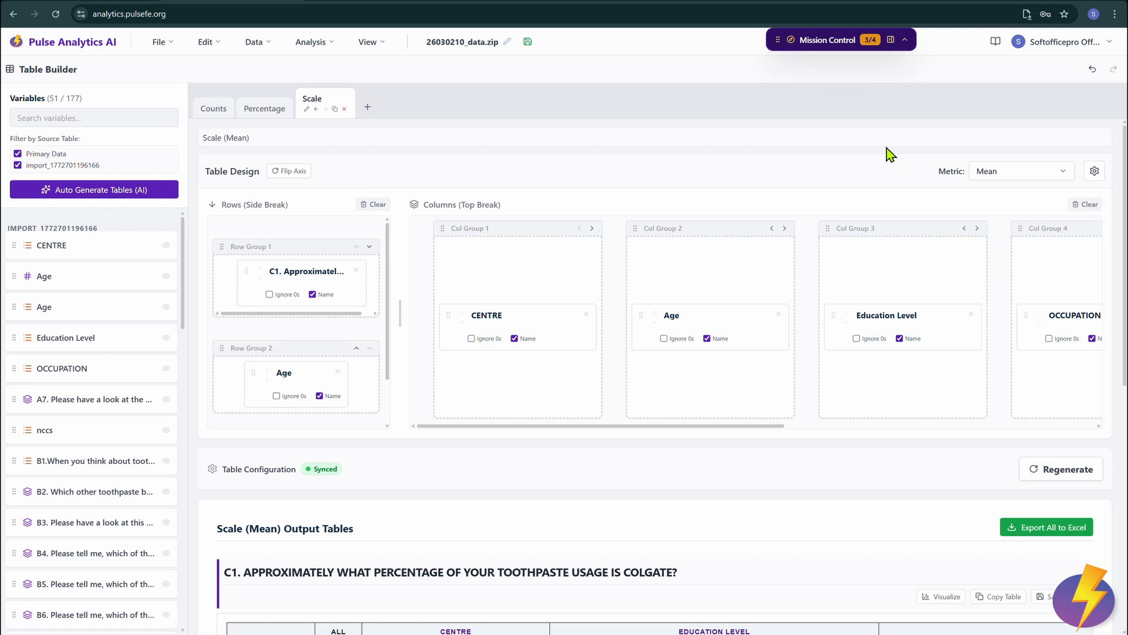
Step: Build a new table with CENTRE as a column group and Education Level as rows
click(368, 108)
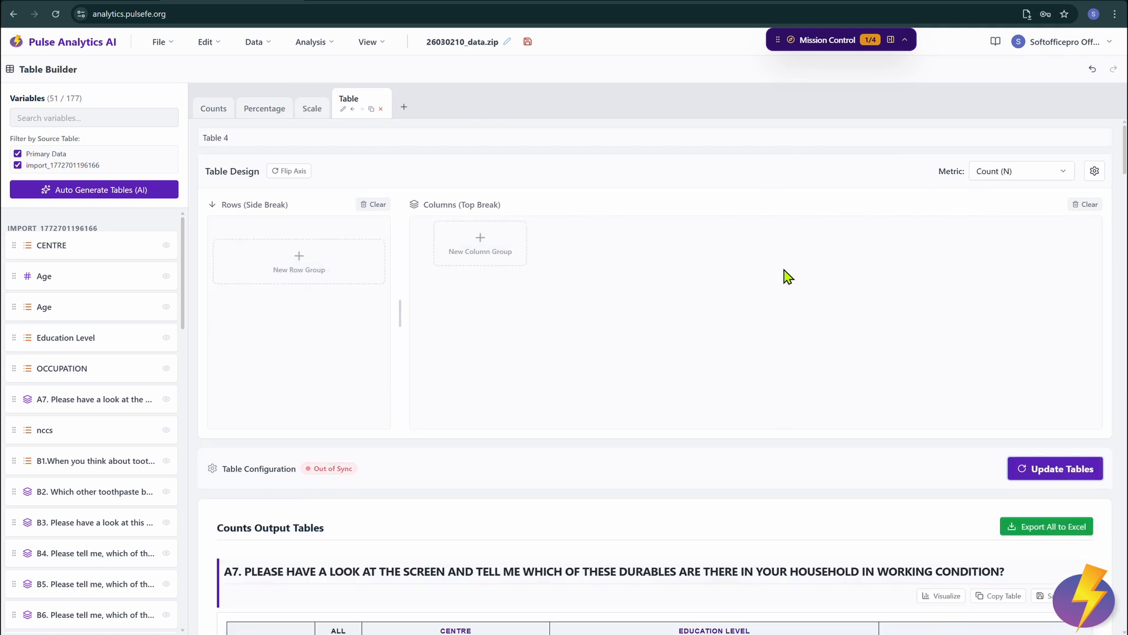
drag(105, 247, 480, 243)
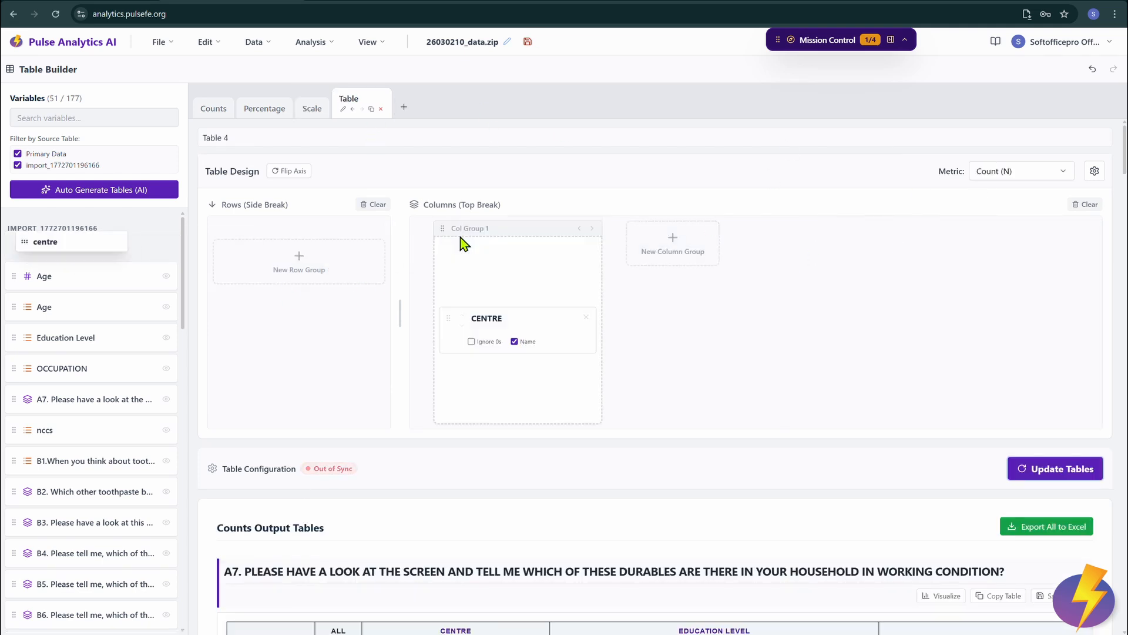
drag(27, 340, 299, 265)
click(1055, 468)
scroll(932, 391, down, 4)
scroll(933, 390, up, 4)
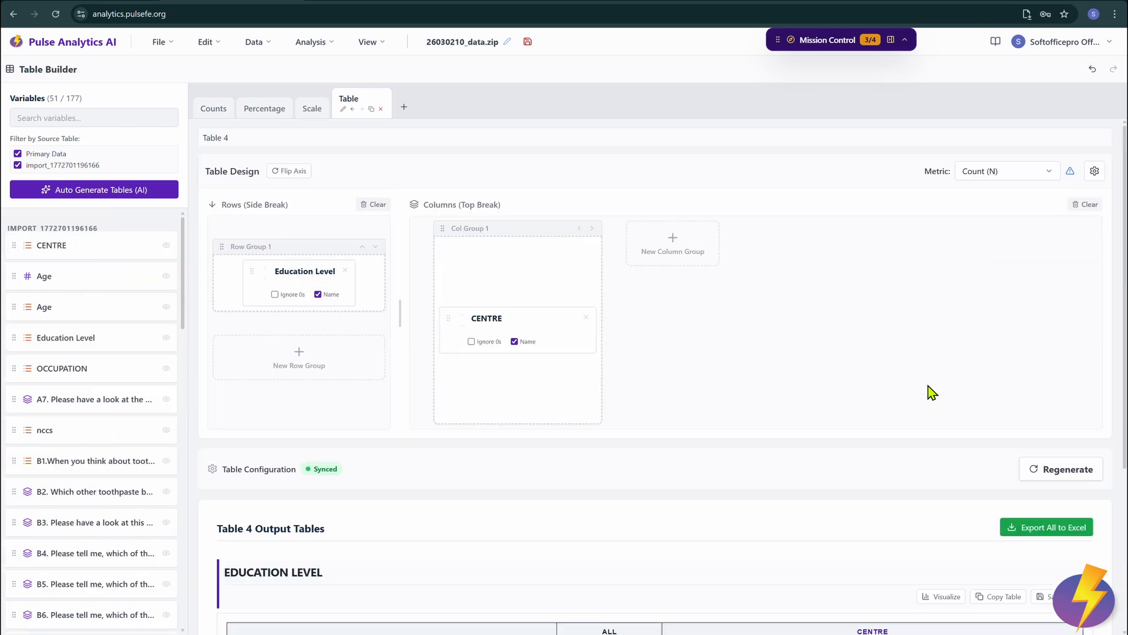
Step: Add column percentages to the new table's metrics and regenerate it
click(1007, 171)
click(995, 250)
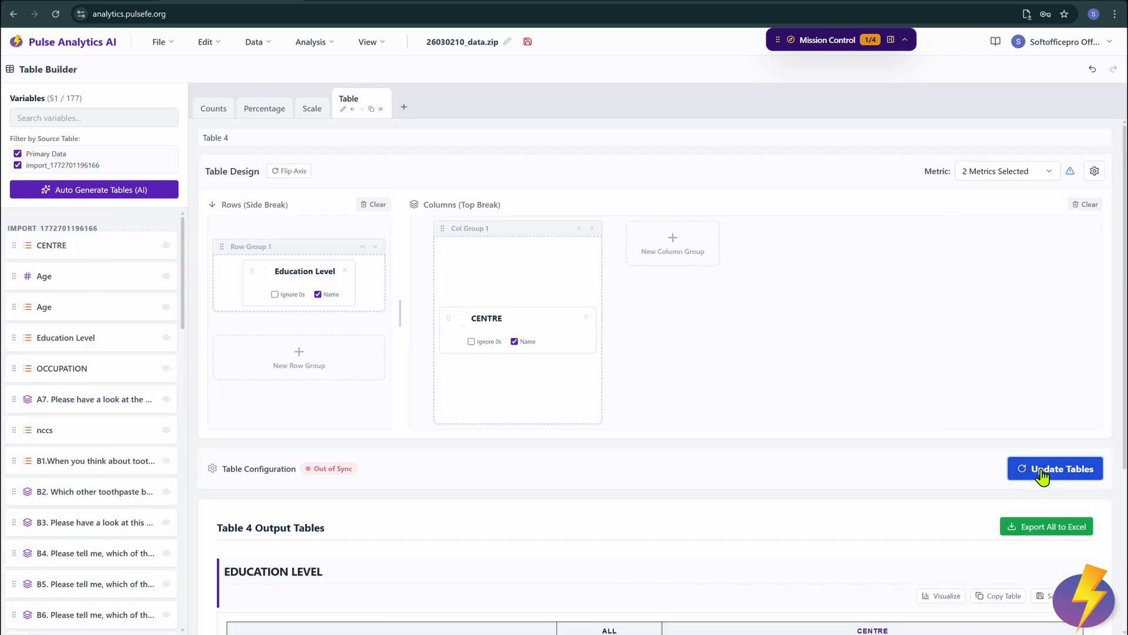
click(1022, 469)
scroll(742, 446, down, 4)
scroll(740, 447, up, 4)
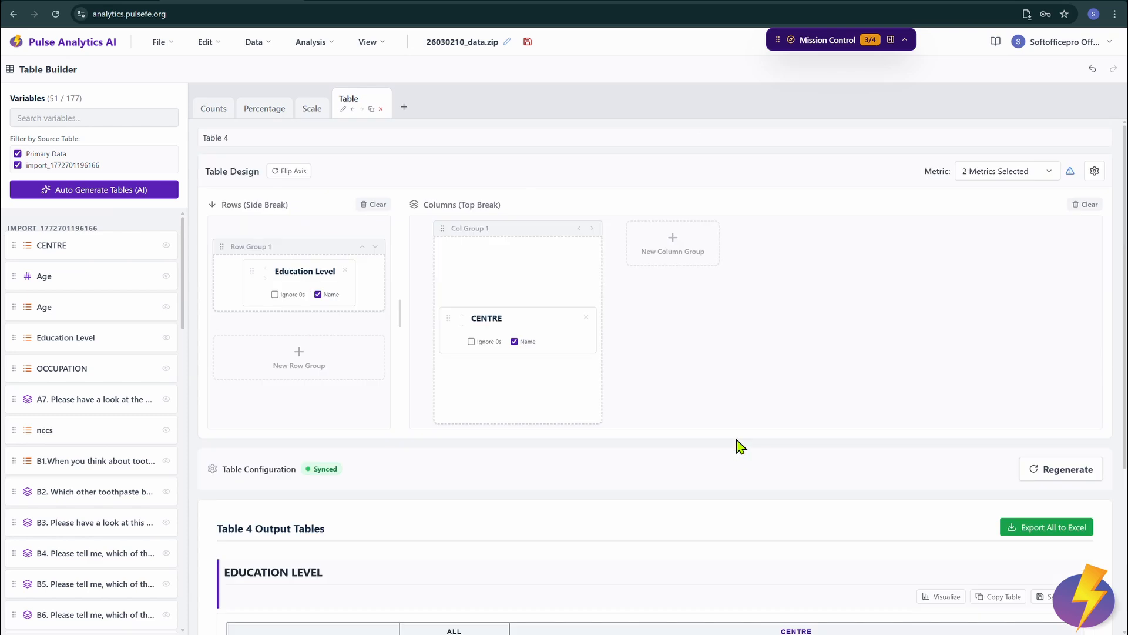
Step: Try adding Count Unique as a metric, then remove it again
click(1008, 171)
click(1007, 235)
click(1054, 468)
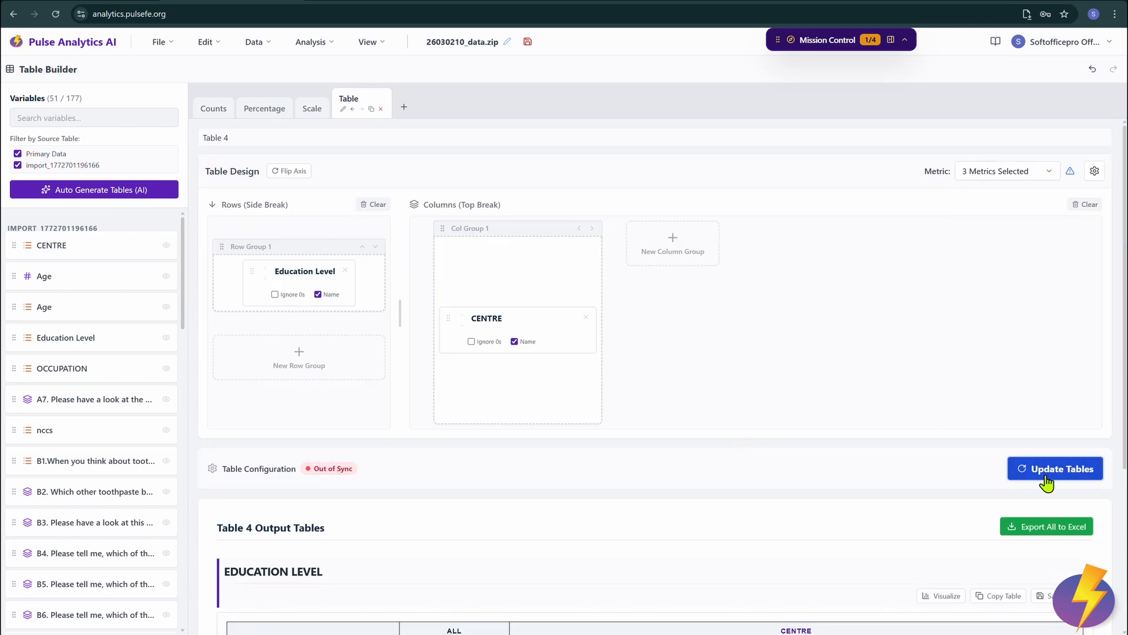
scroll(877, 495, down, 4)
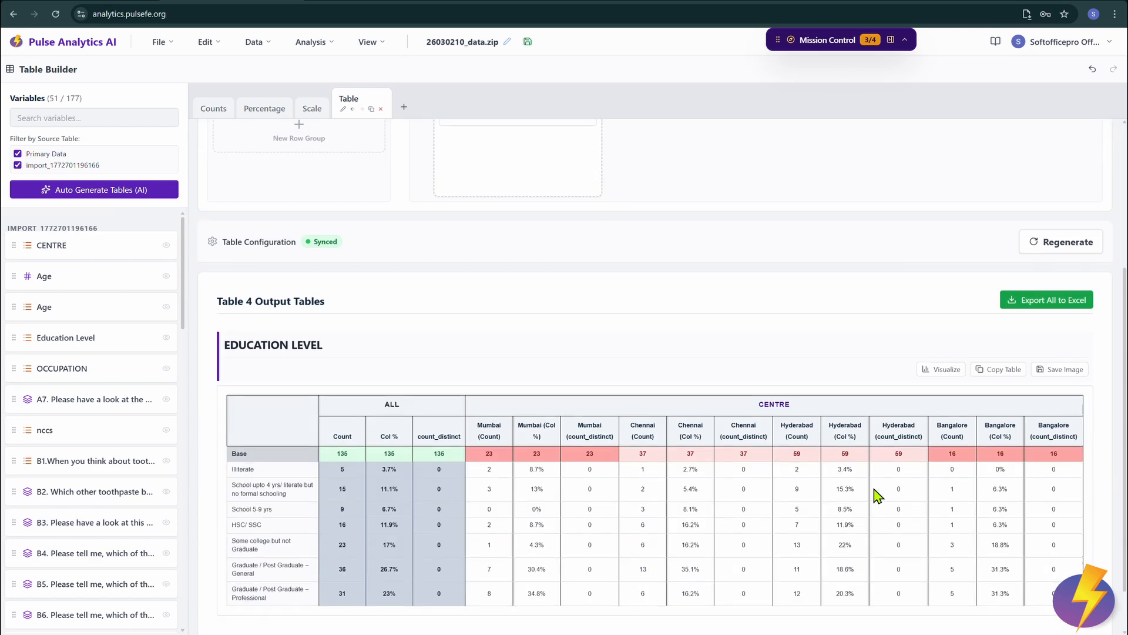
scroll(876, 496, up, 4)
click(1007, 171)
click(1007, 230)
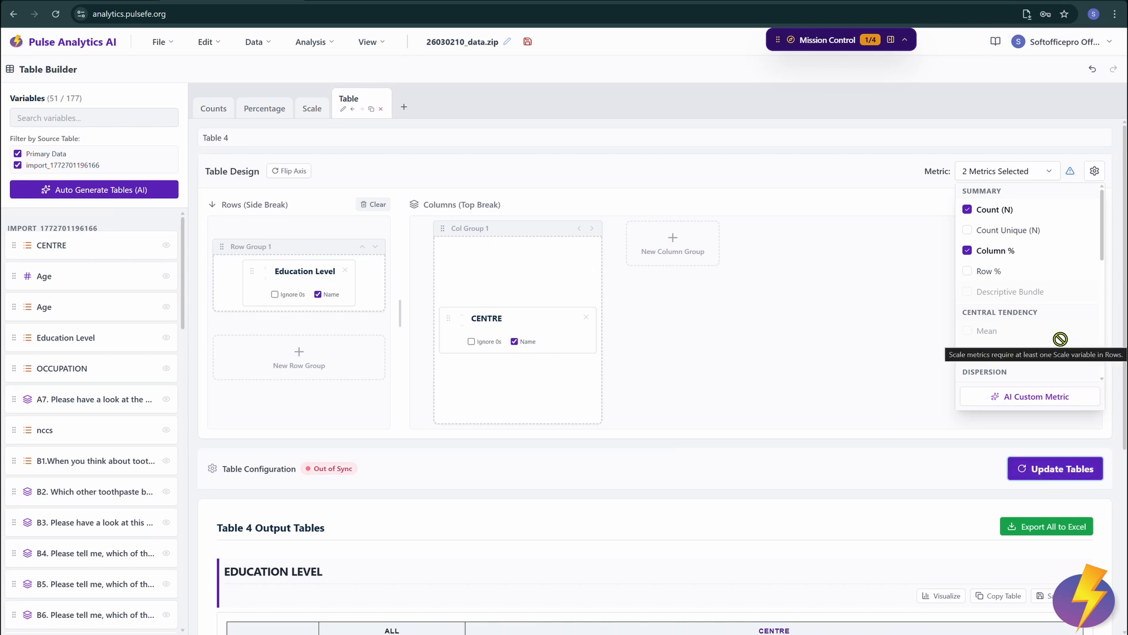
scroll(1057, 337, down, 3)
scroll(1058, 337, up, 3)
scroll(1023, 330, down, 3)
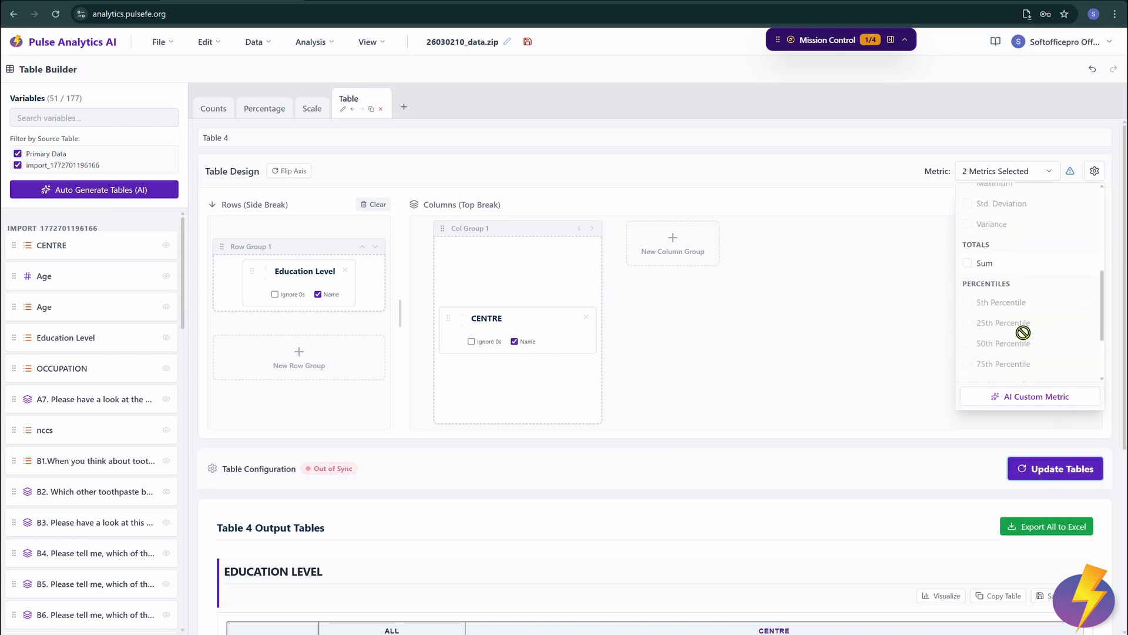
Step: Replace Education Level with Age in the rows and add Minimum, Maximum, Variance, Sum and 10th Percentile metrics
click(345, 272)
drag(27, 278, 259, 262)
click(1061, 176)
click(997, 212)
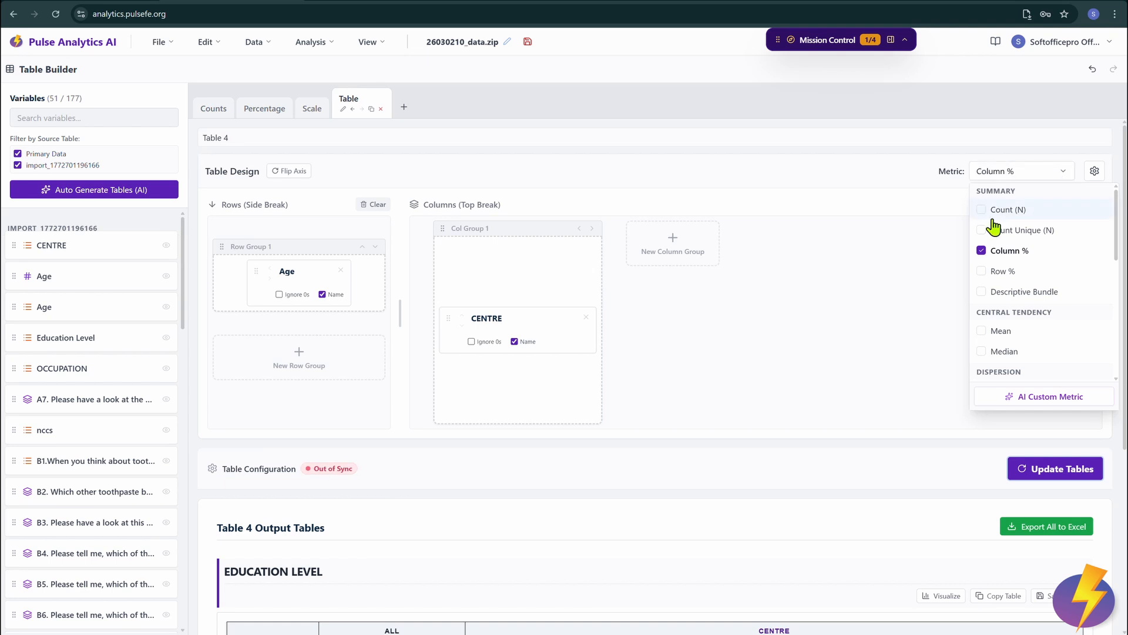
click(997, 212)
scroll(1034, 264, down, 2)
click(1058, 276)
click(1051, 297)
click(1032, 340)
scroll(1029, 306, down, 2)
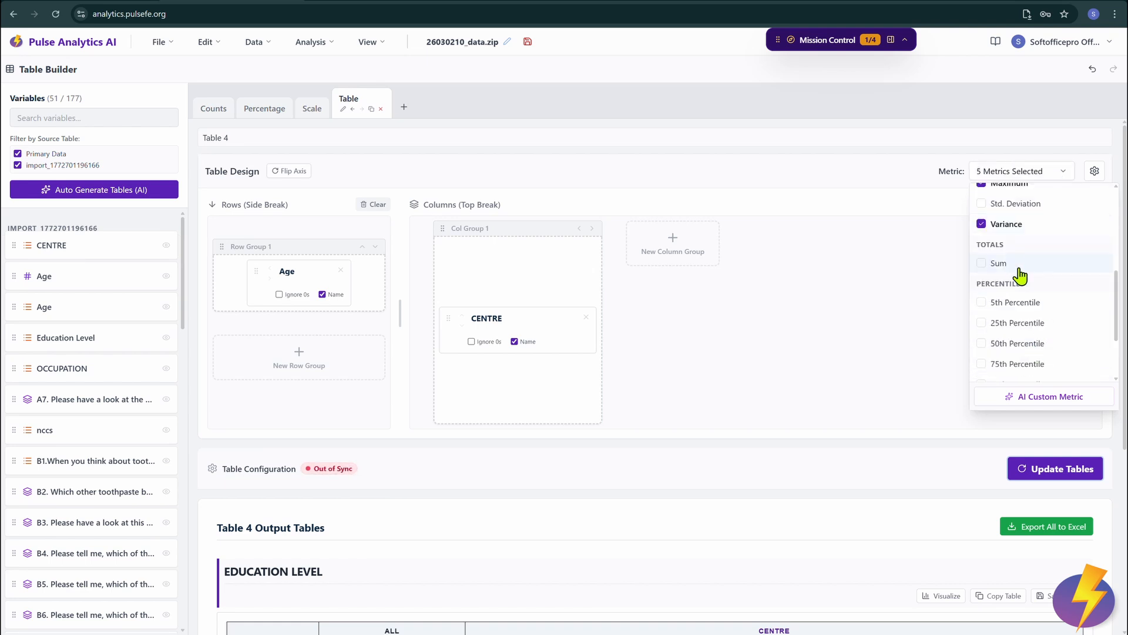
click(1020, 265)
click(1033, 303)
click(312, 106)
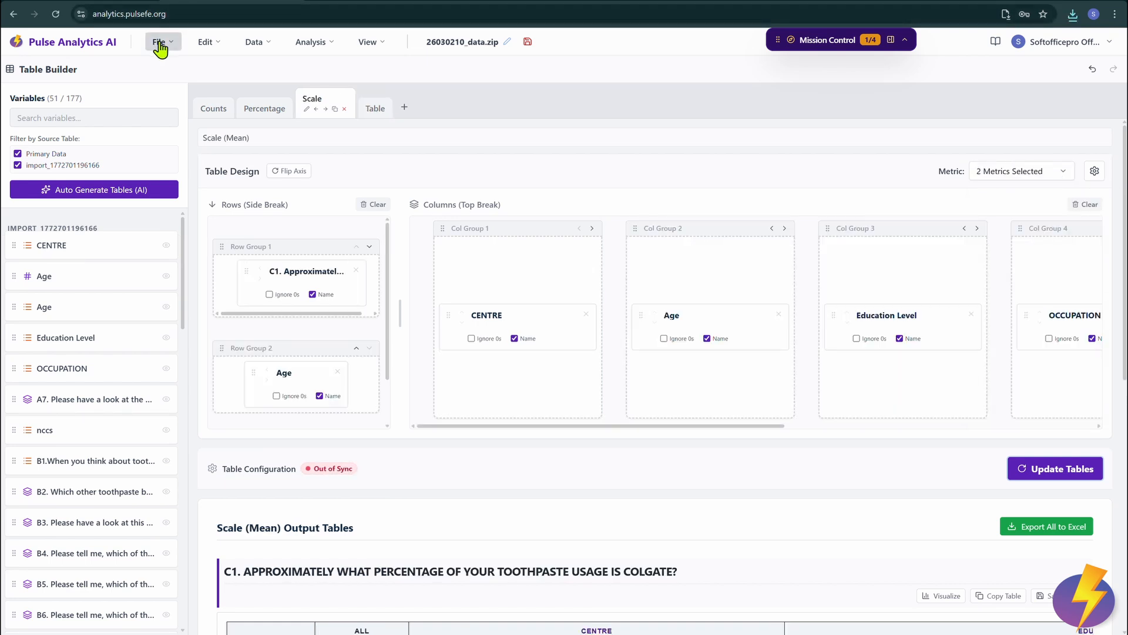
Step: Export the tables to Excel as 26030210_data - Tables (1).xlsx and open the download
click(158, 42)
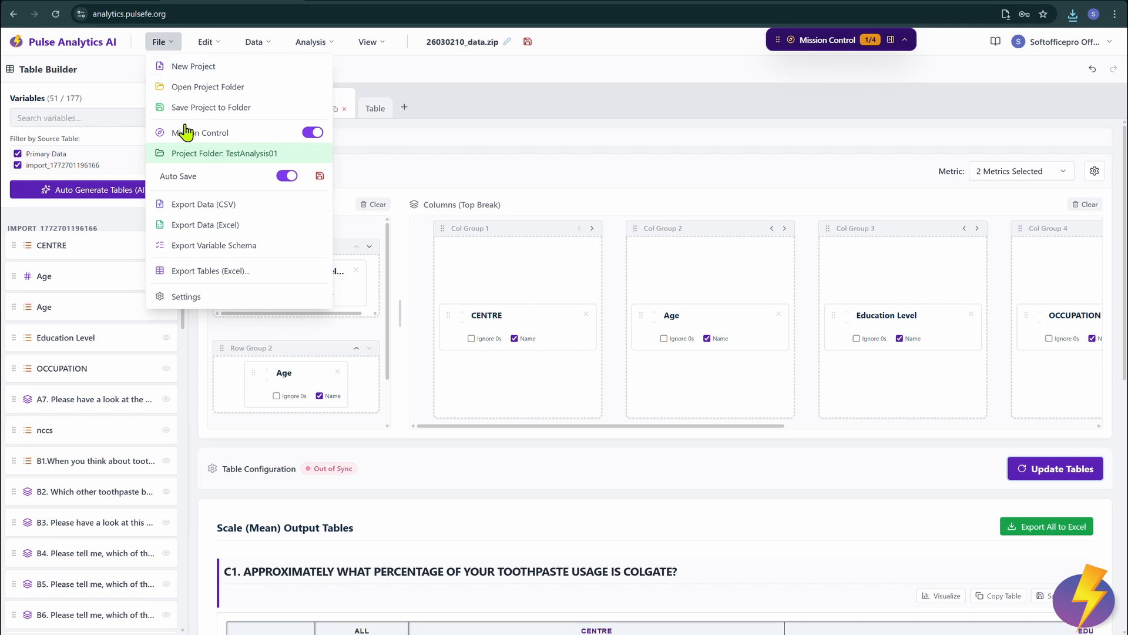
click(209, 271)
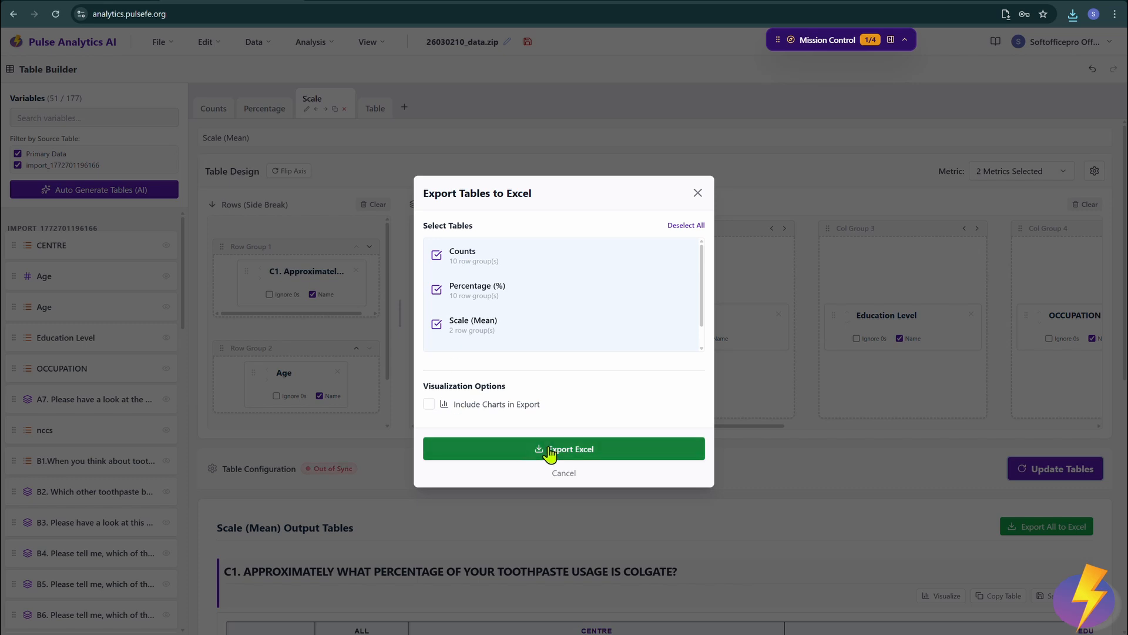
click(549, 449)
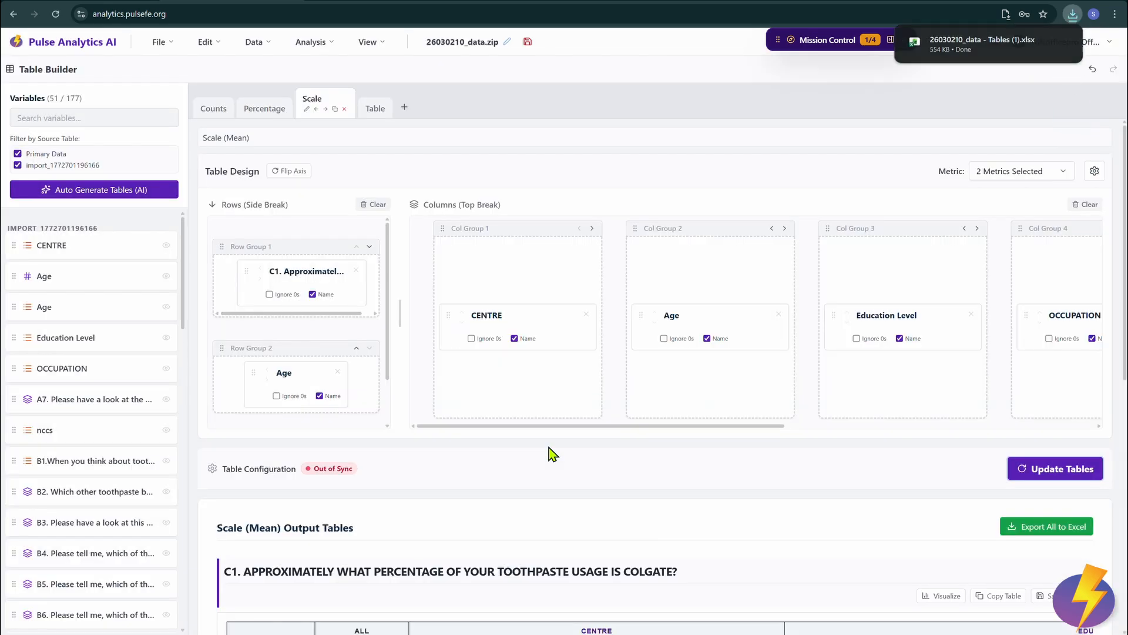
click(949, 47)
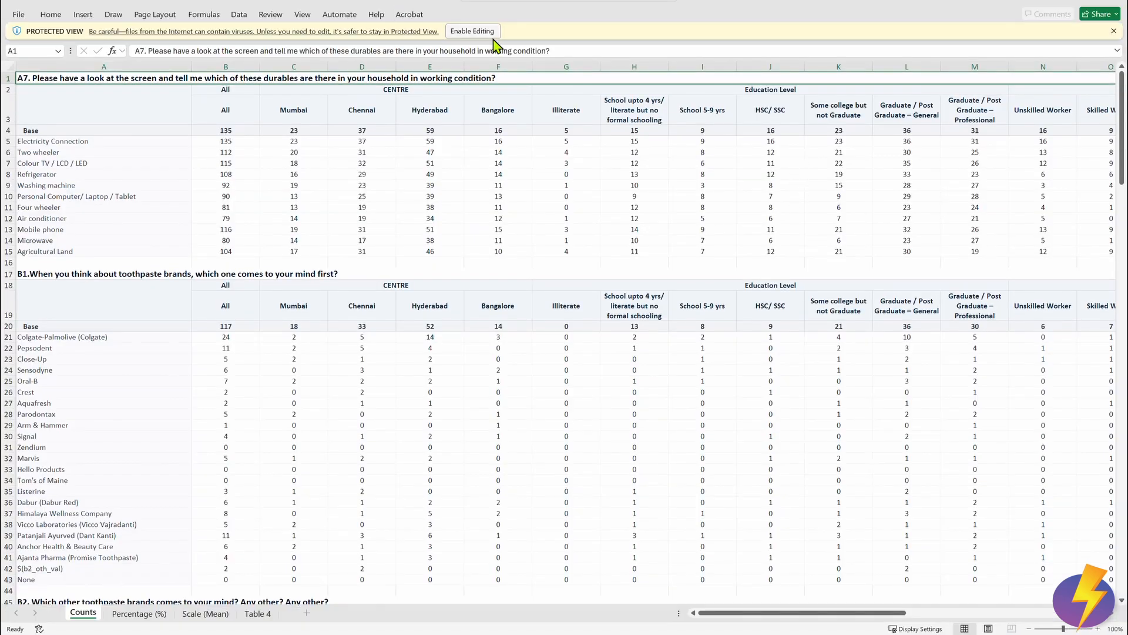
Step: Enable editing in the exported workbook and view its Percentage (%) sheet
click(490, 34)
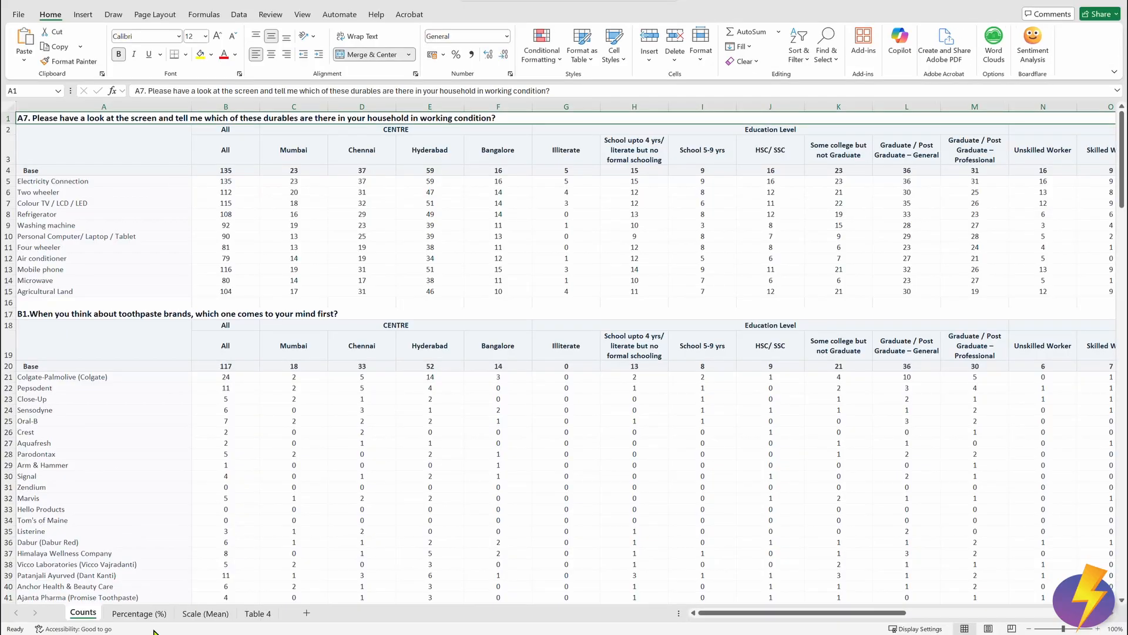
click(140, 613)
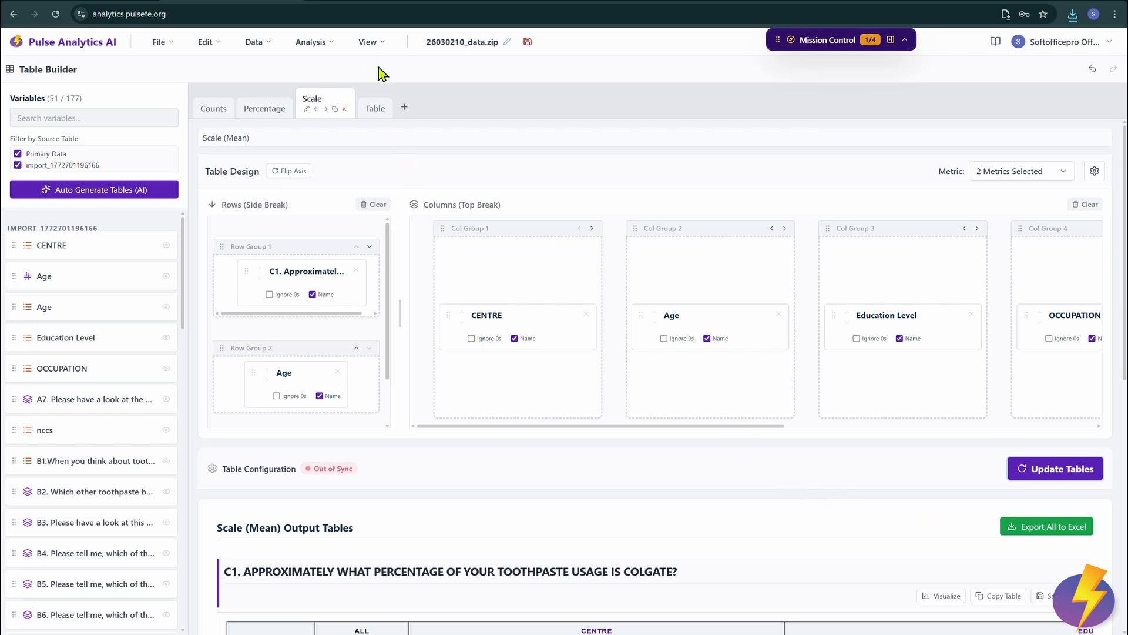
Step: Launch Report Builder (AI) from the Analysis menu, with 31 significant data points pre-selected
click(295, 47)
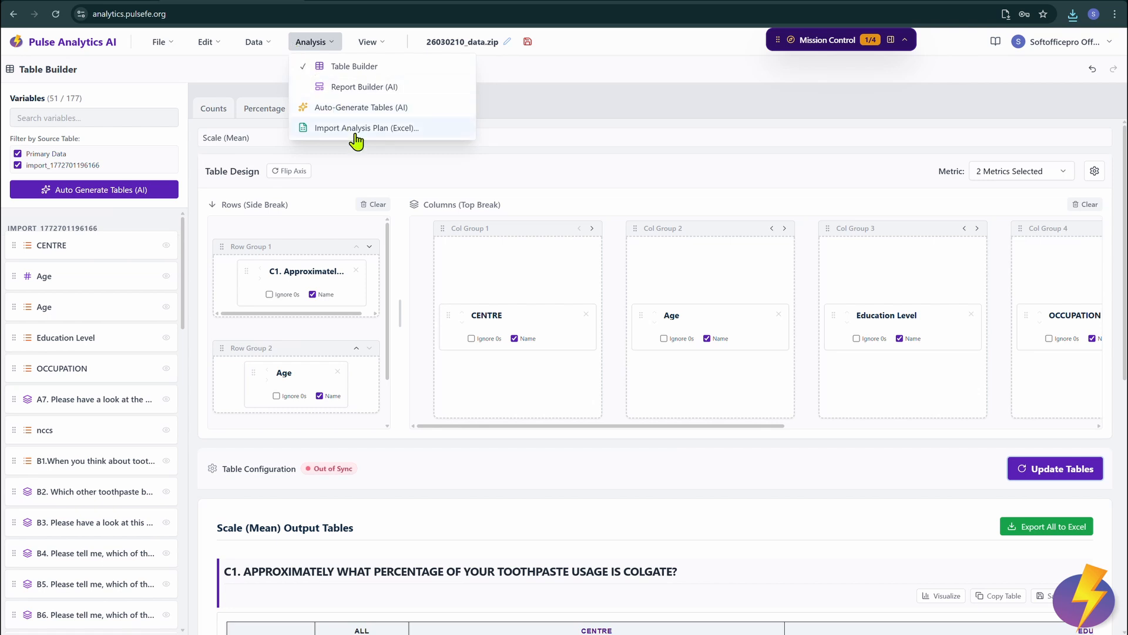
click(401, 89)
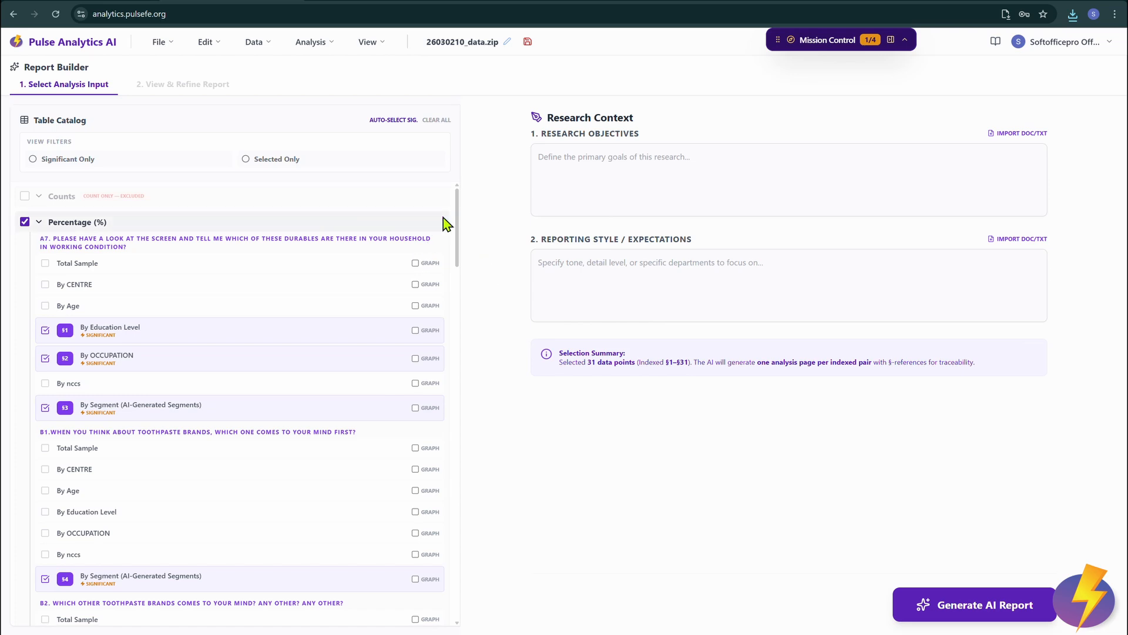
Step: Generate a 34-page Detailed Report for 26030210_data from the 31 selected data points
scroll(446, 222, down, 18)
scroll(443, 218, down, 10)
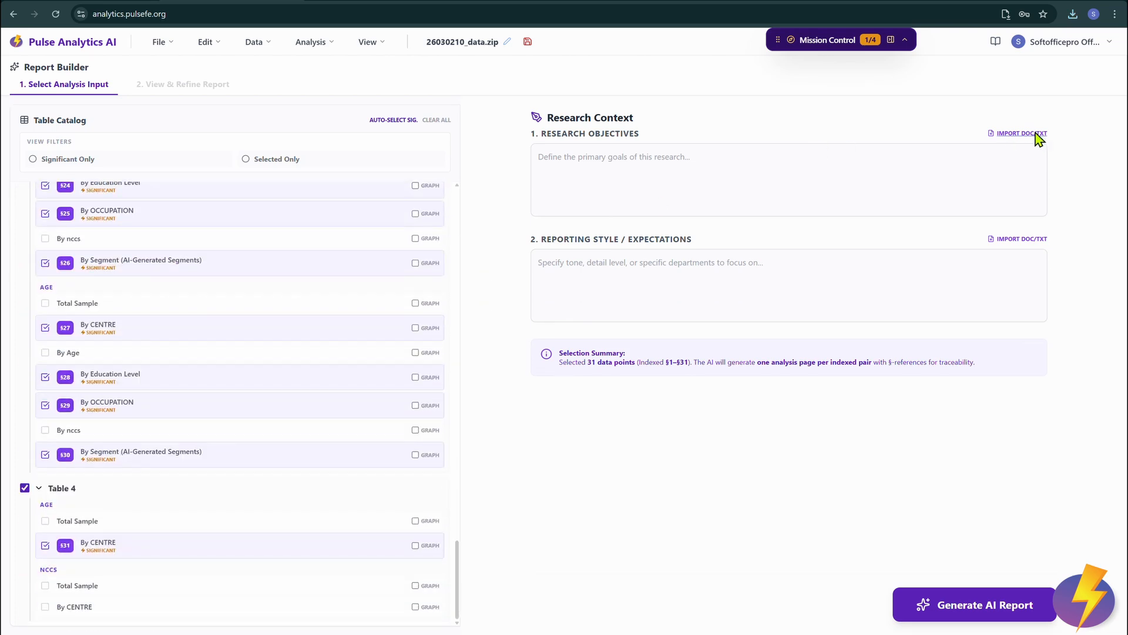
click(1037, 236)
click(639, 518)
click(609, 275)
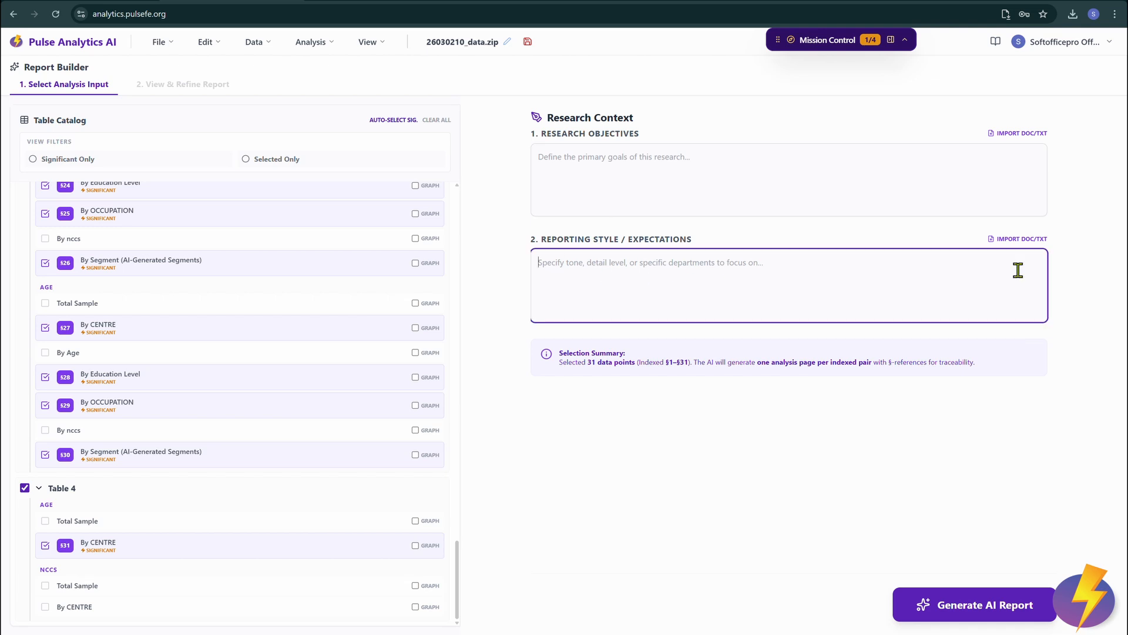
click(969, 599)
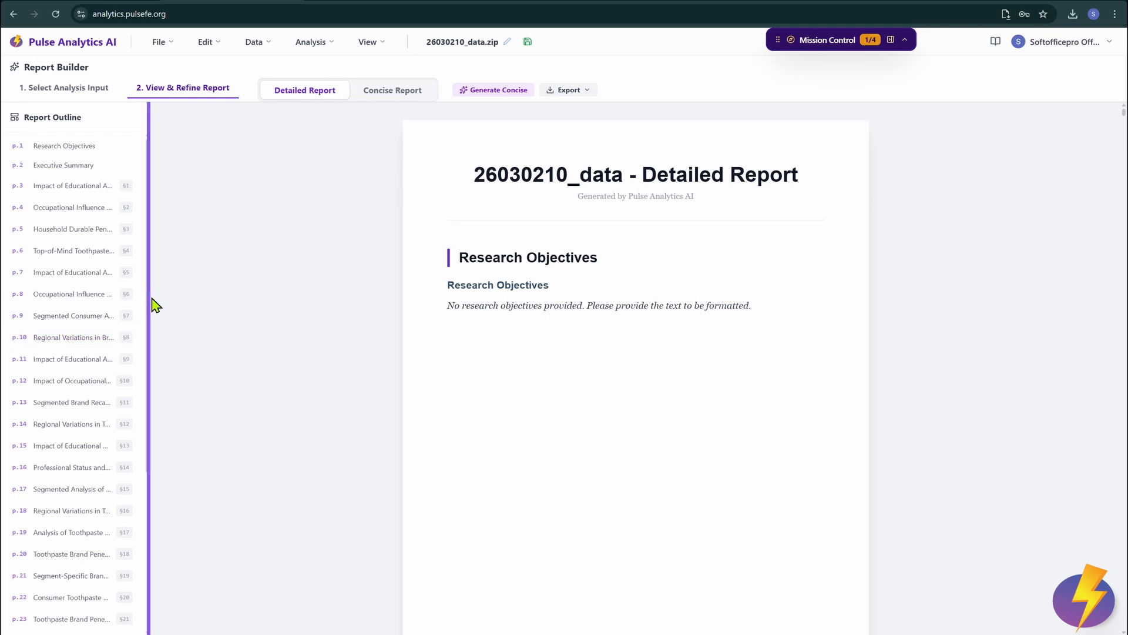
Step: Widen the report outline panel and generate the 9-section Concise Report
drag(151, 303, 355, 347)
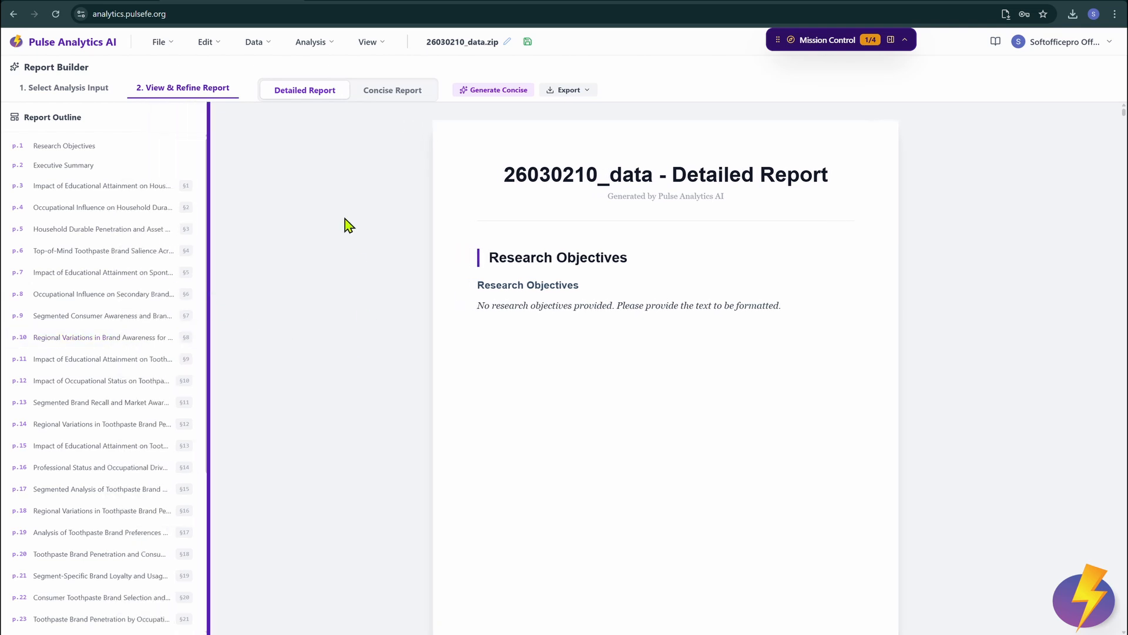
scroll(121, 432, down, 5)
scroll(122, 371, up, 5)
click(493, 90)
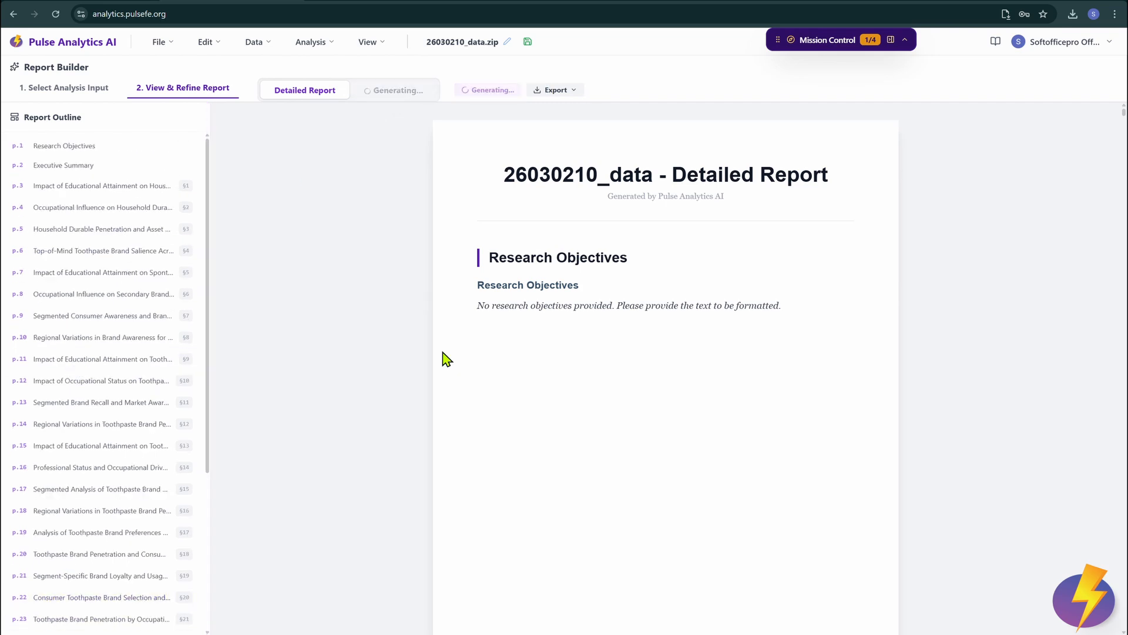
Step: Rename the project file to 'test'
click(495, 42)
text(test)
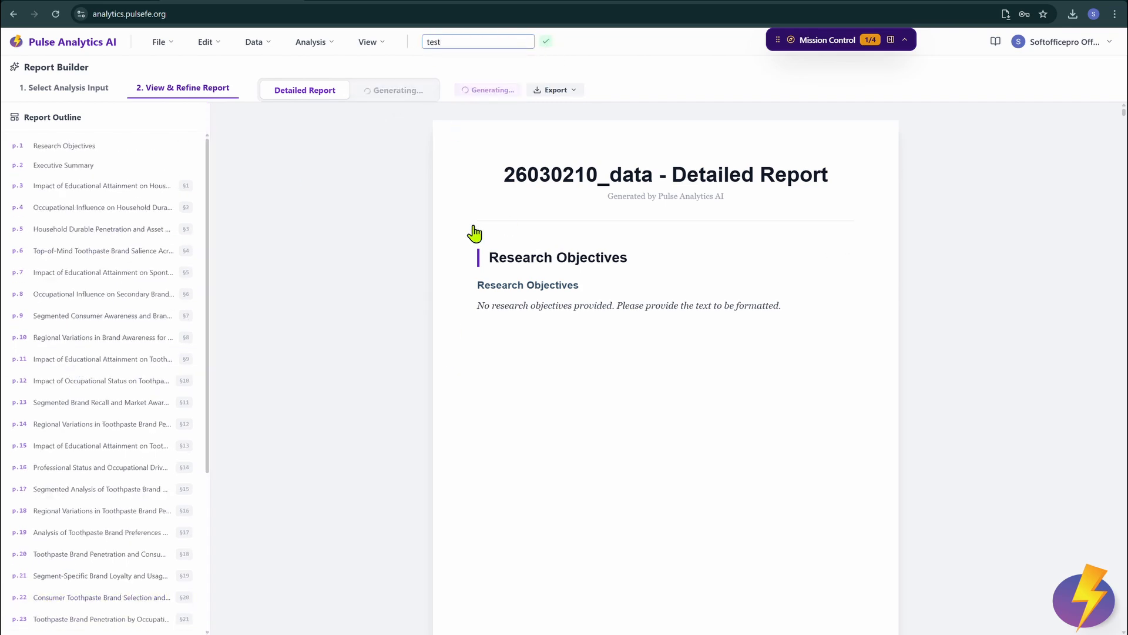
key(Return)
Step: Export the Concise Report as a Word (.docx) document
scroll(143, 221, down, 4)
scroll(144, 223, up, 3)
scroll(144, 223, up, 1)
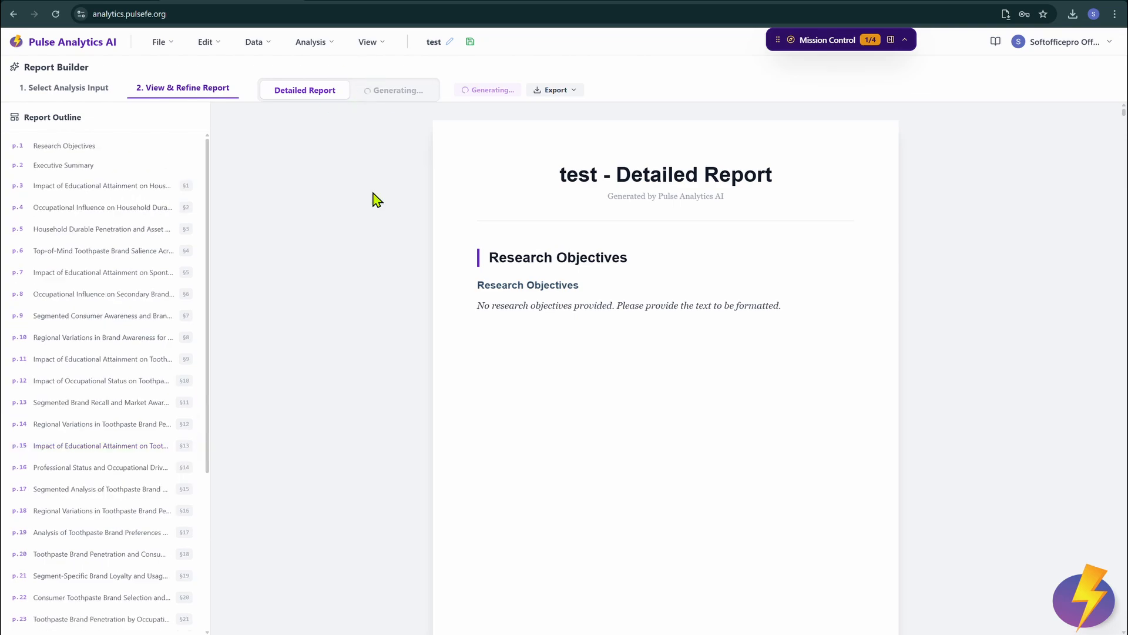
scroll(377, 200, down, 15)
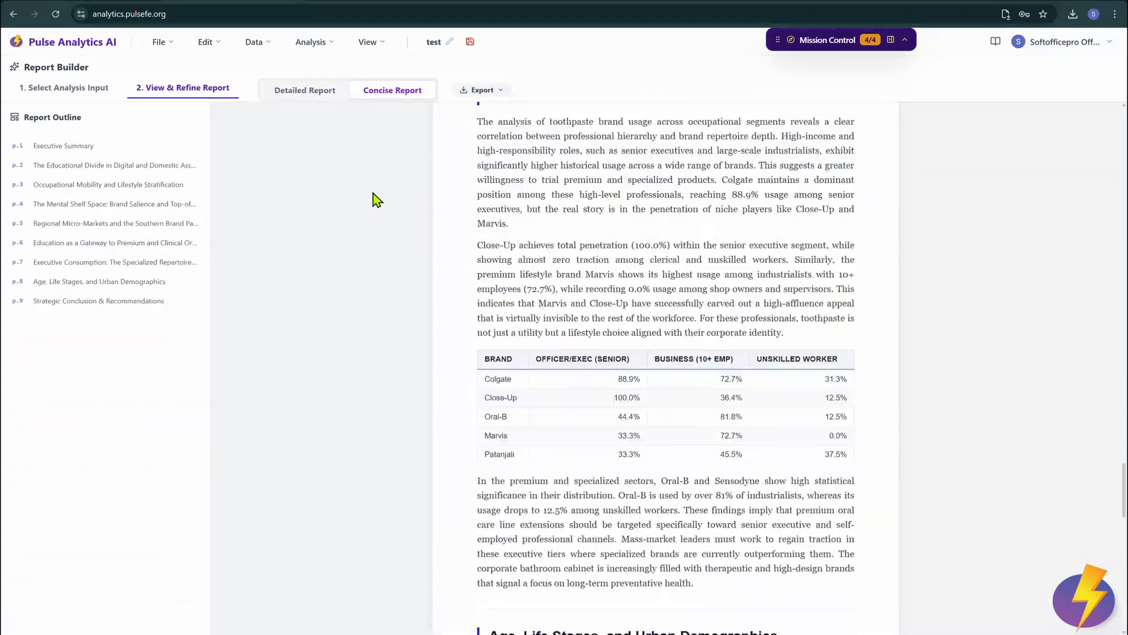
scroll(377, 200, up, 20)
click(485, 90)
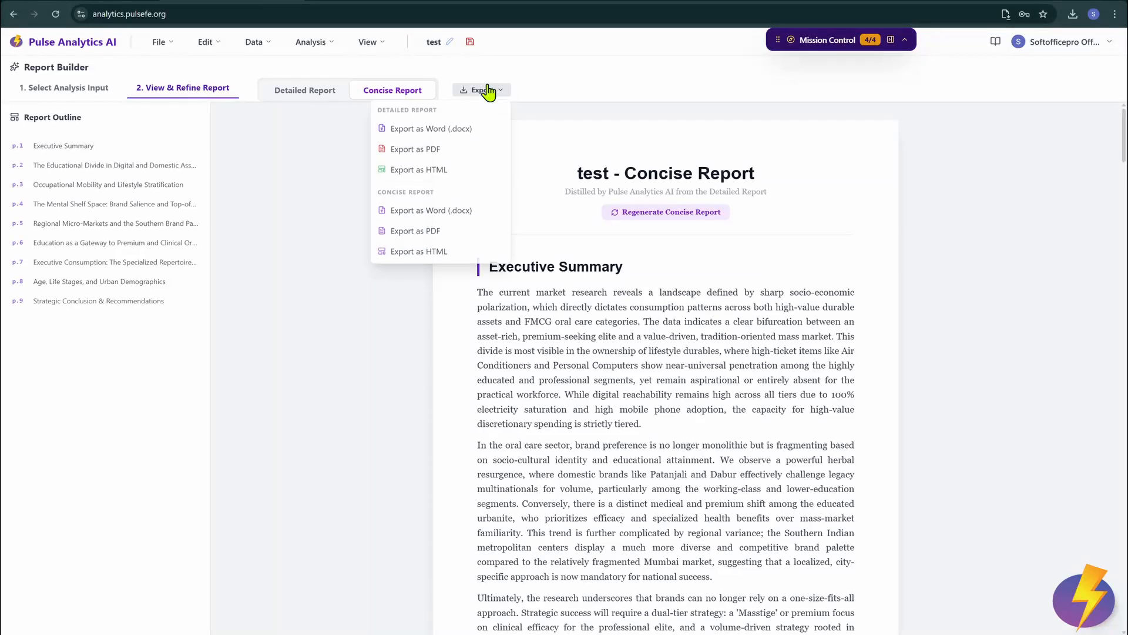
click(431, 210)
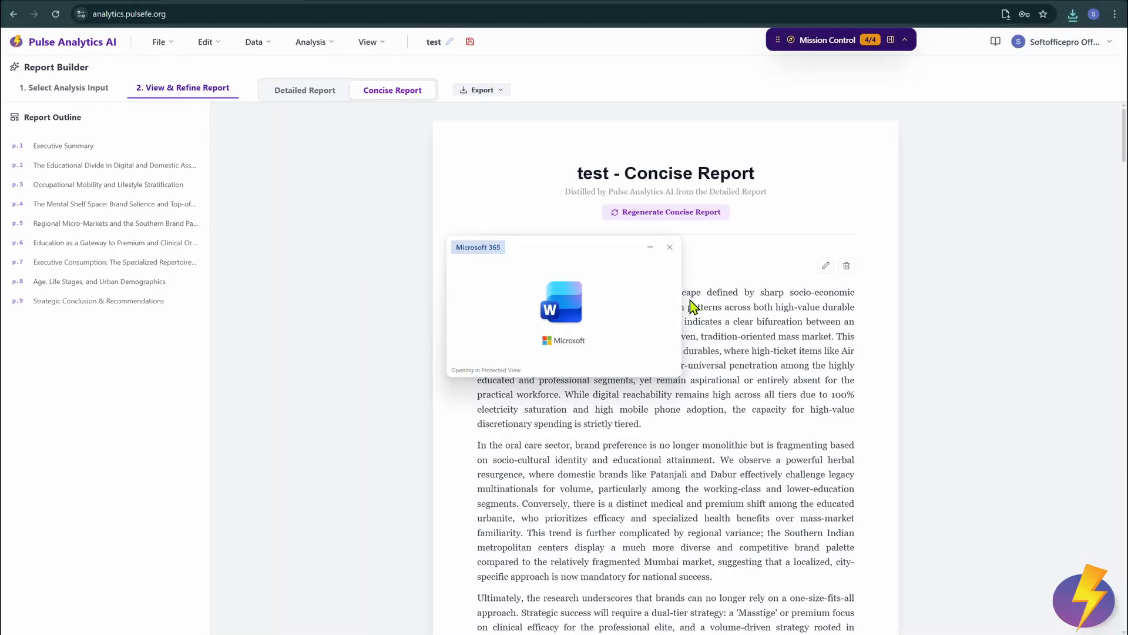
Step: Scroll down through the pages of 'test - Concise Report.docx' in Word
scroll(619, 303, down, 20)
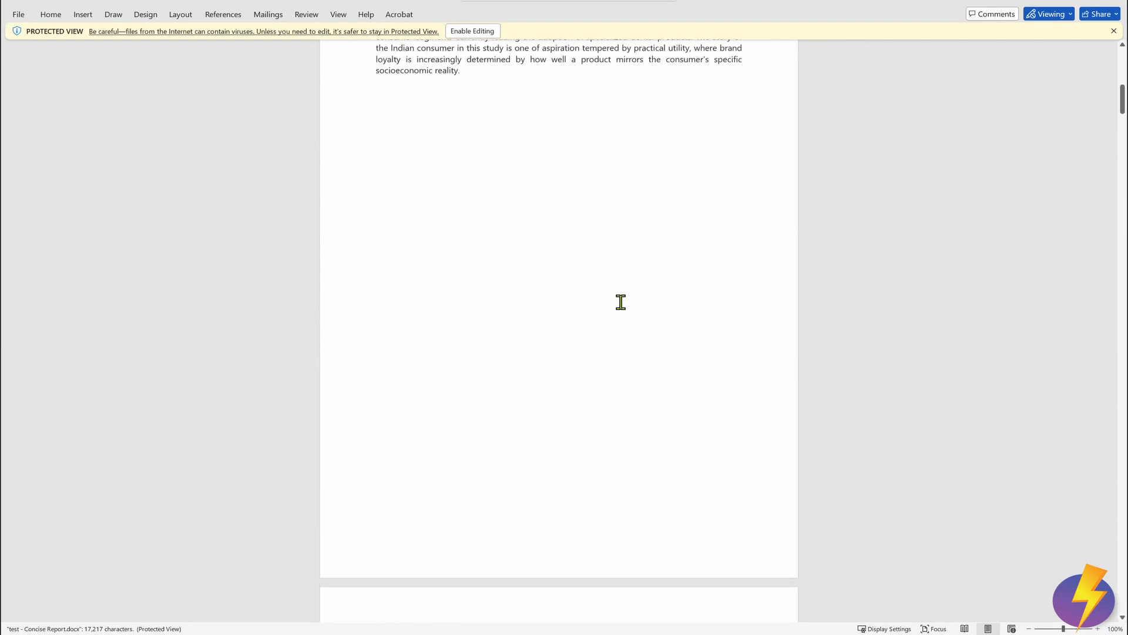